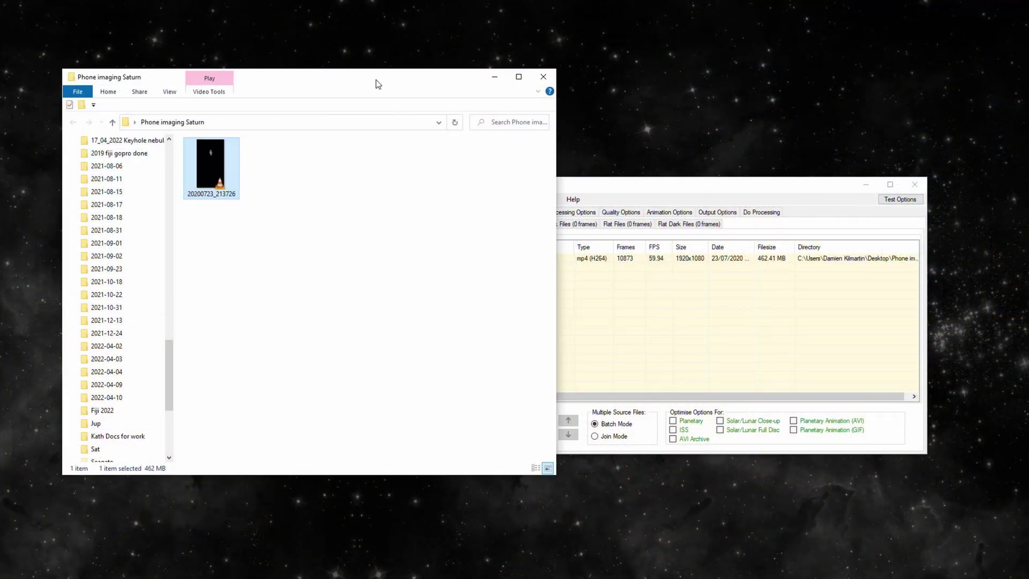
- Move the PIPP window up and to the right, clearing the view of the Explorer file list
drag(606, 185, 527, 231)
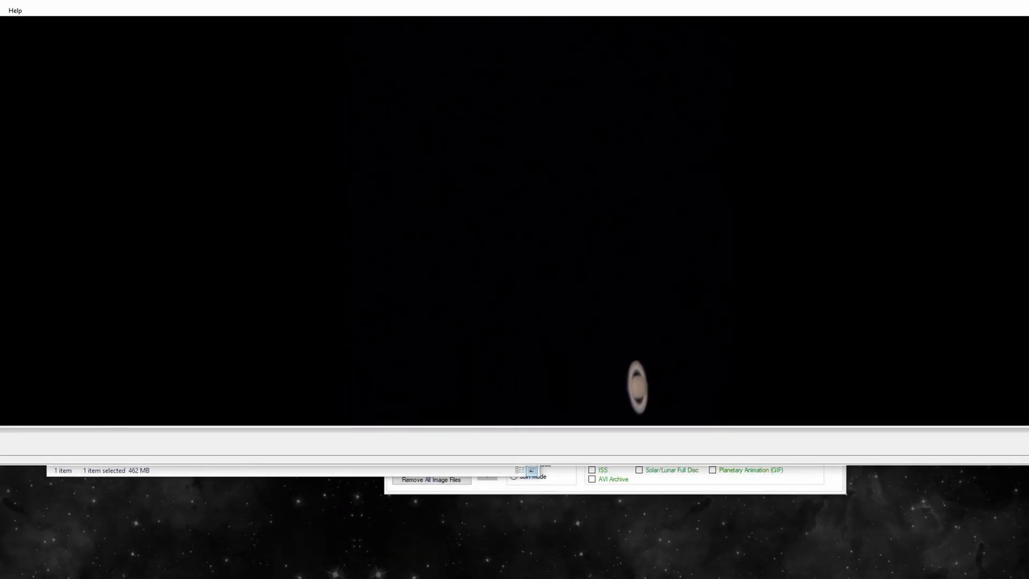
- Enlarge and reposition the VLC window, watch about 1:25 of the Saturn clip, then close VLC
drag(1, 242, 140, 241)
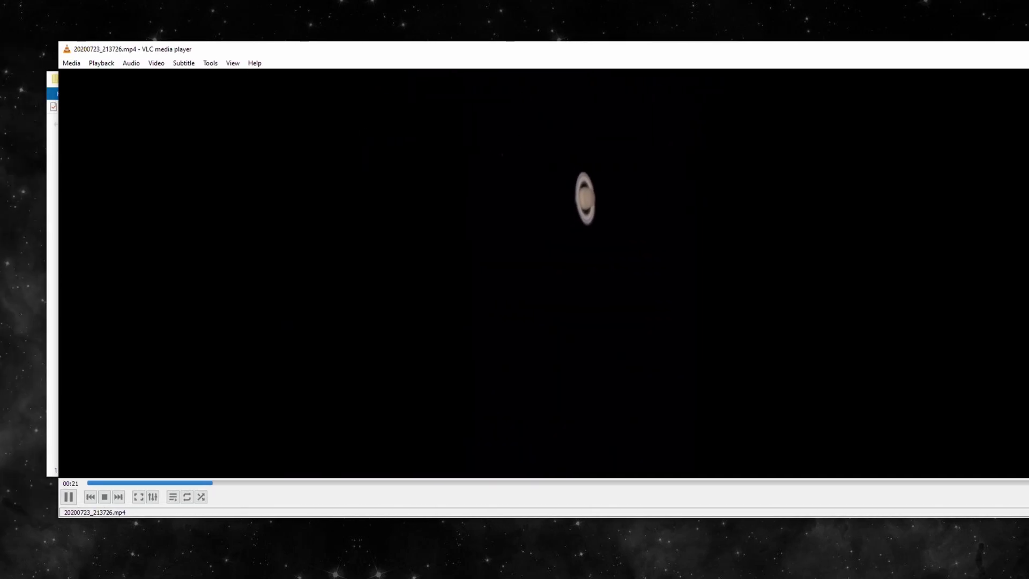
drag(421, 48, 298, 56)
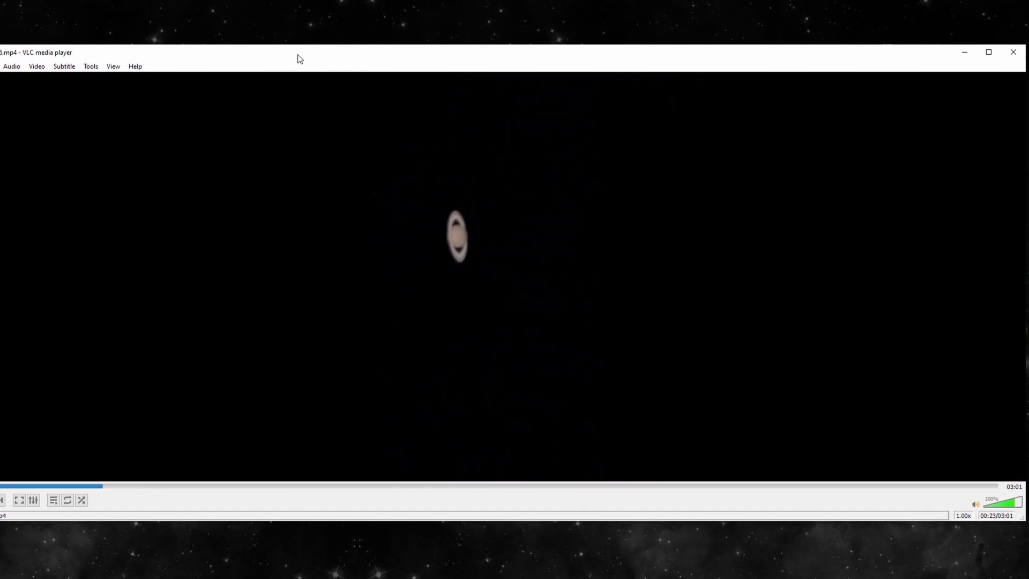
drag(0, 120, 209, 120)
drag(510, 58, 423, 64)
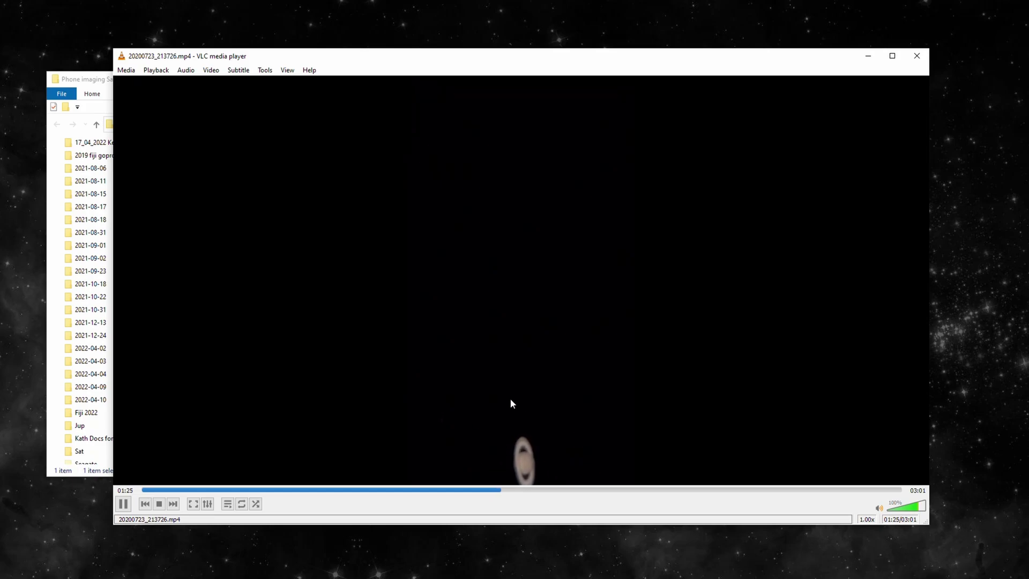
click(916, 57)
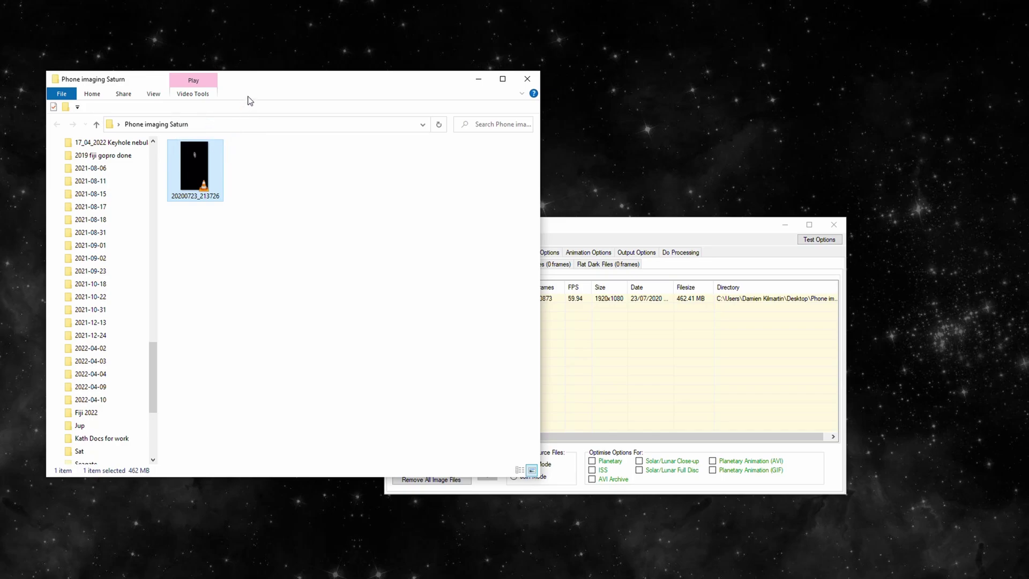
- Rearrange the Explorer and PIPP windows and show PIPP's Input Options page
drag(248, 83, 236, 32)
drag(612, 233, 682, 161)
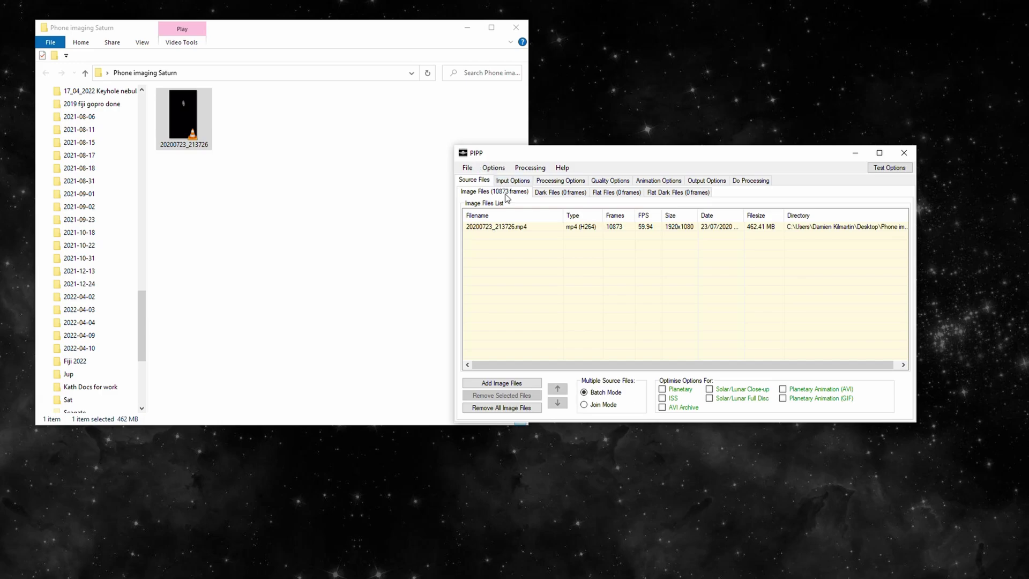
drag(673, 157, 698, 106)
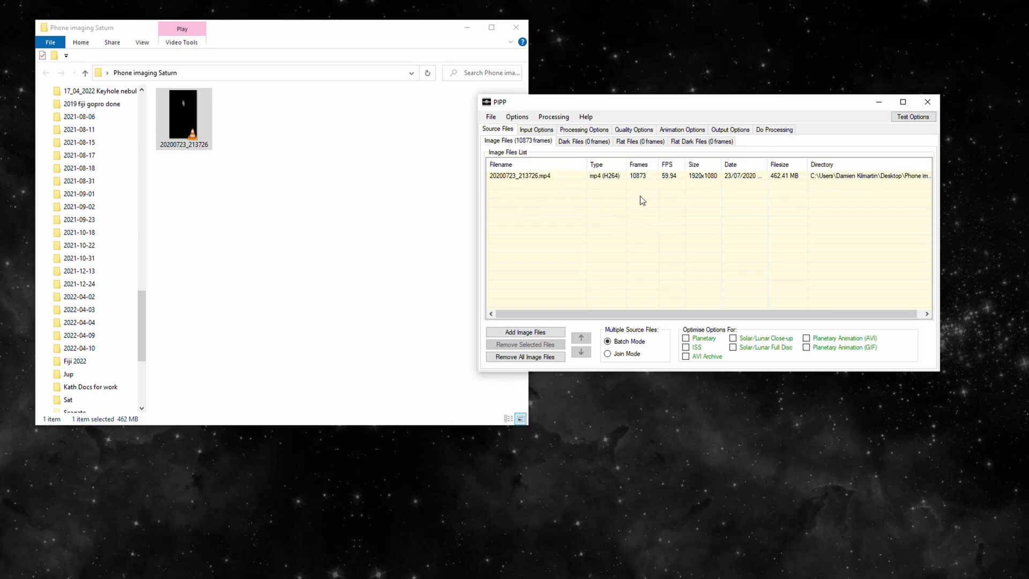
click(531, 131)
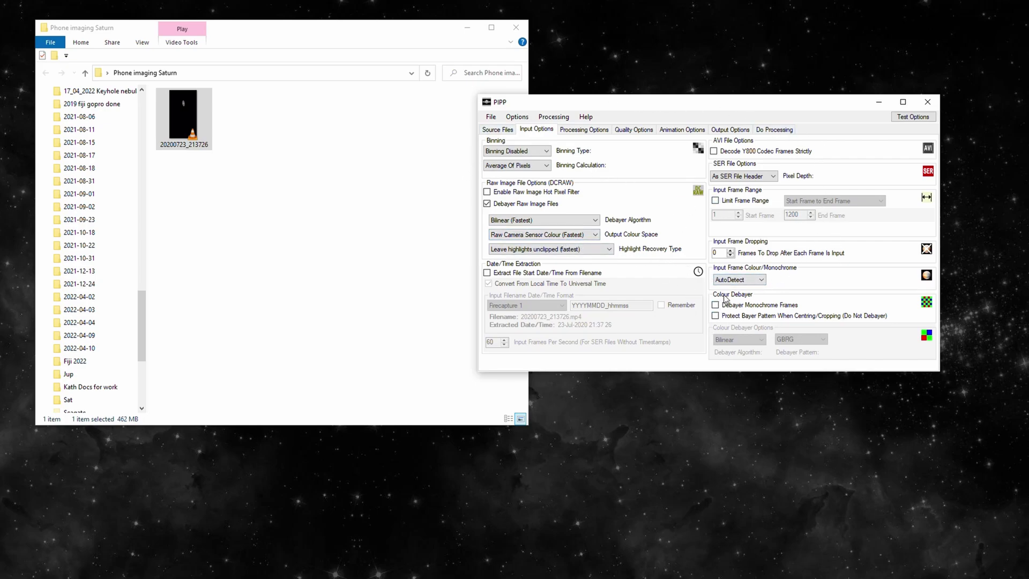
- Set Input Frame Colour/Monochrome to Colour, then switch to the Processing Options page
click(739, 283)
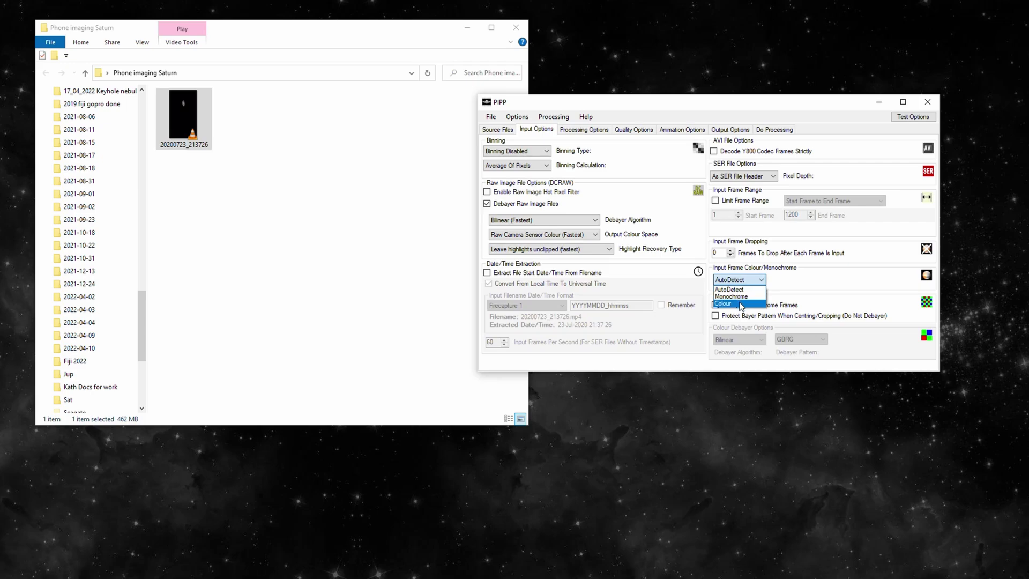
click(739, 303)
click(739, 280)
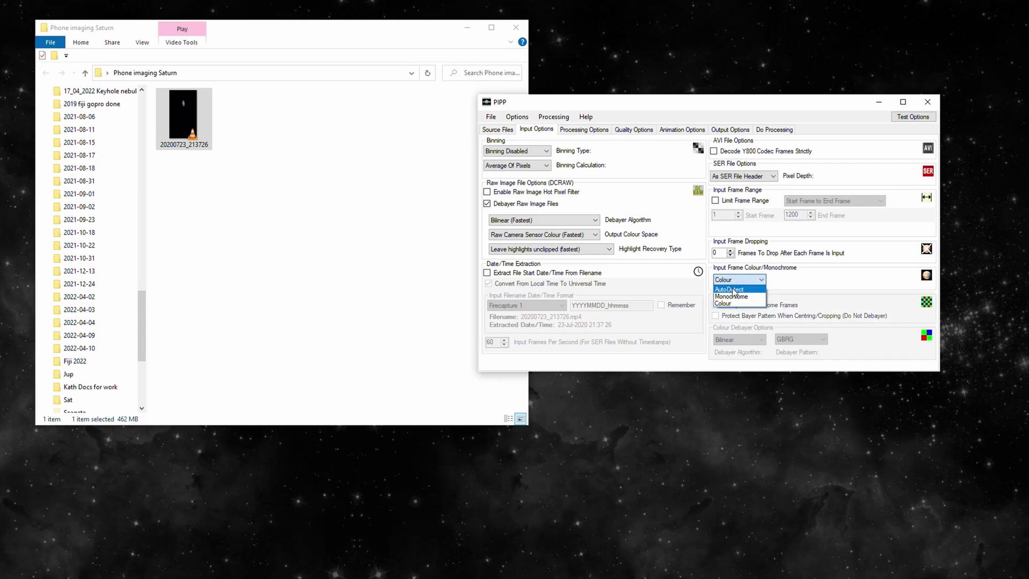
click(739, 290)
click(738, 280)
click(735, 301)
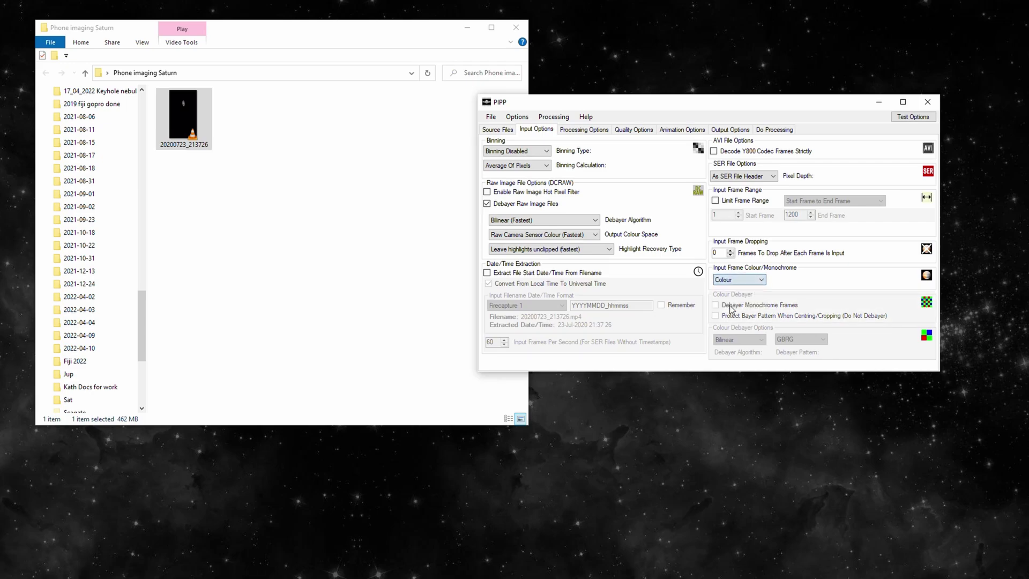
click(571, 132)
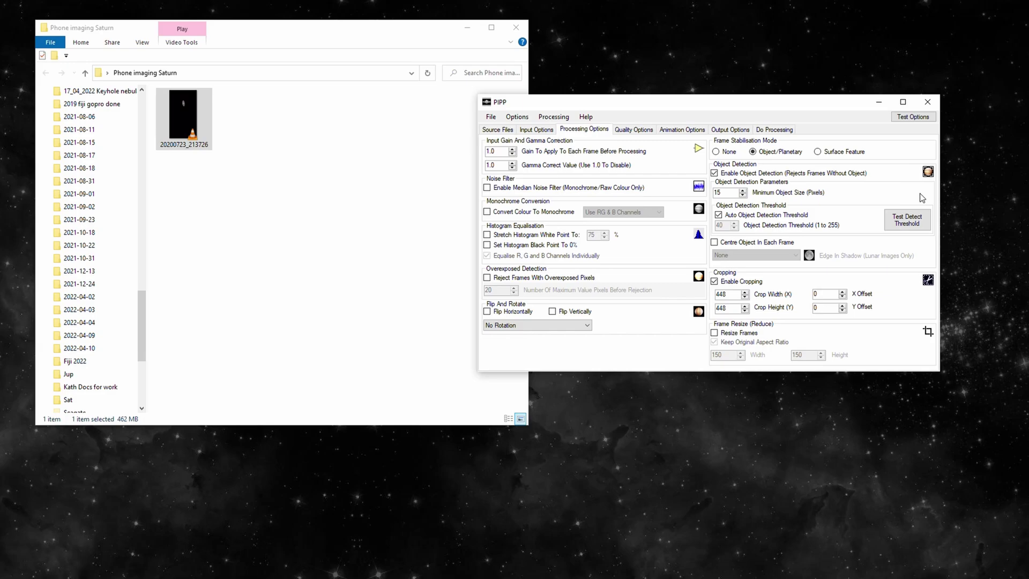
- Run Test Detect Threshold, check the planet is detected at threshold 21, then close the preview
click(907, 224)
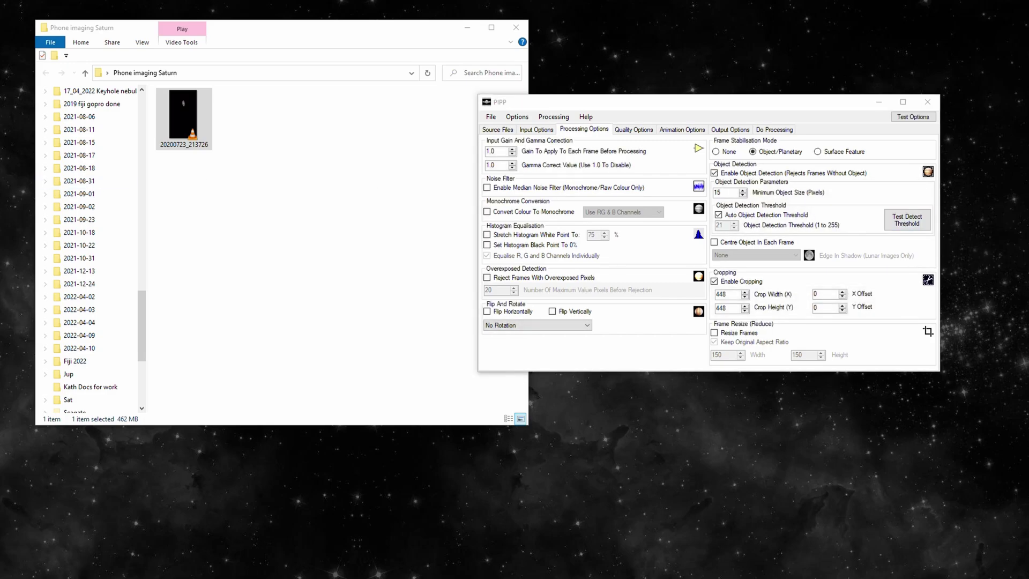
drag(221, 148, 476, 100)
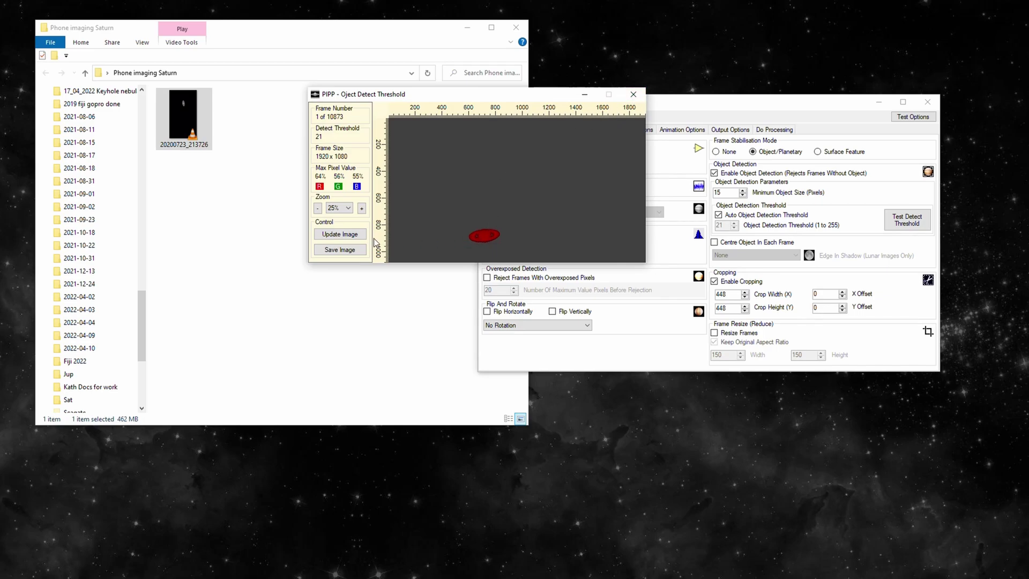
click(634, 96)
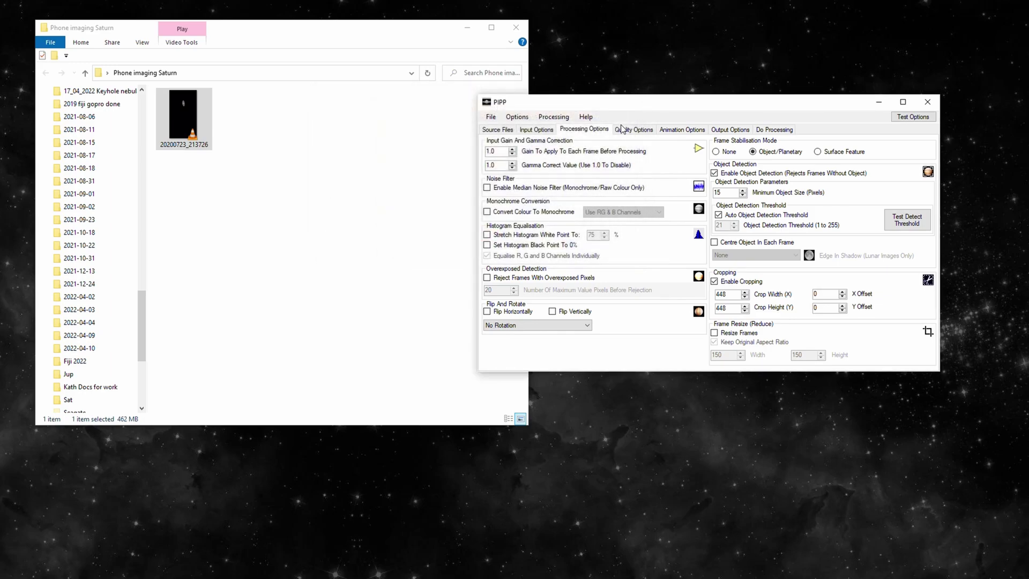
drag(692, 111, 647, 85)
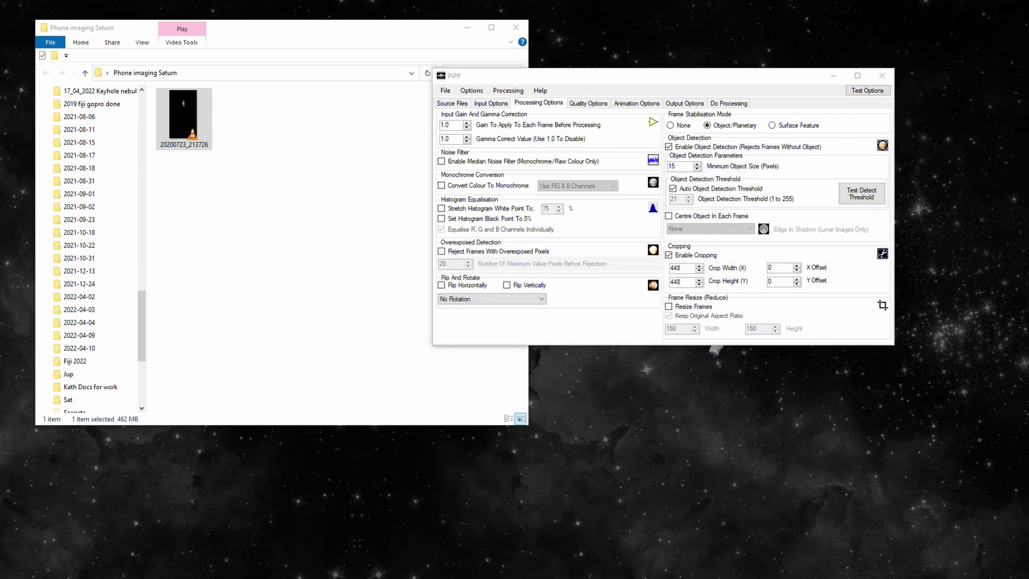
key(alt+Tab)
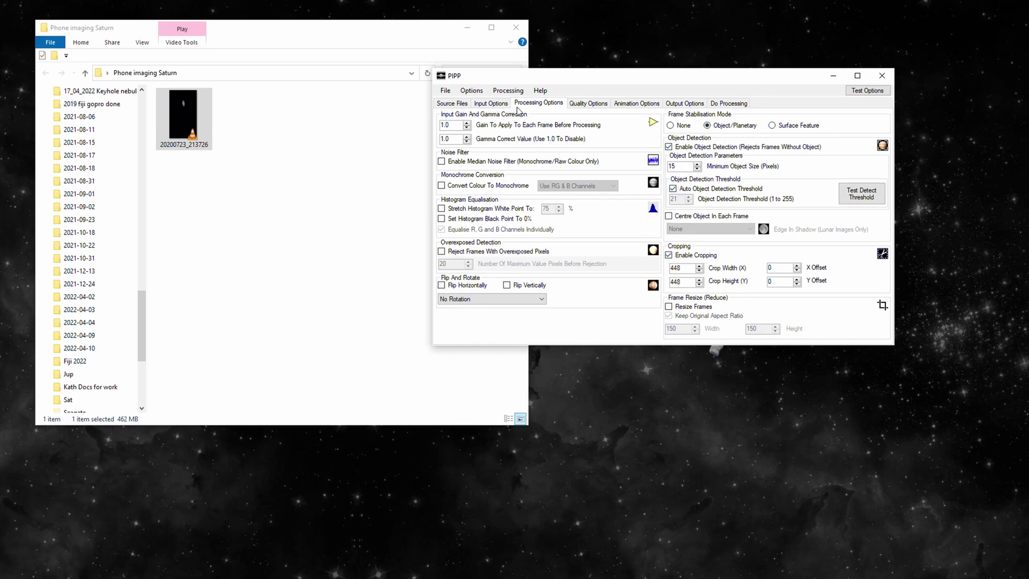
- Enable quality estimation on the Quality Options page, keeping the best 5000 frames
click(594, 103)
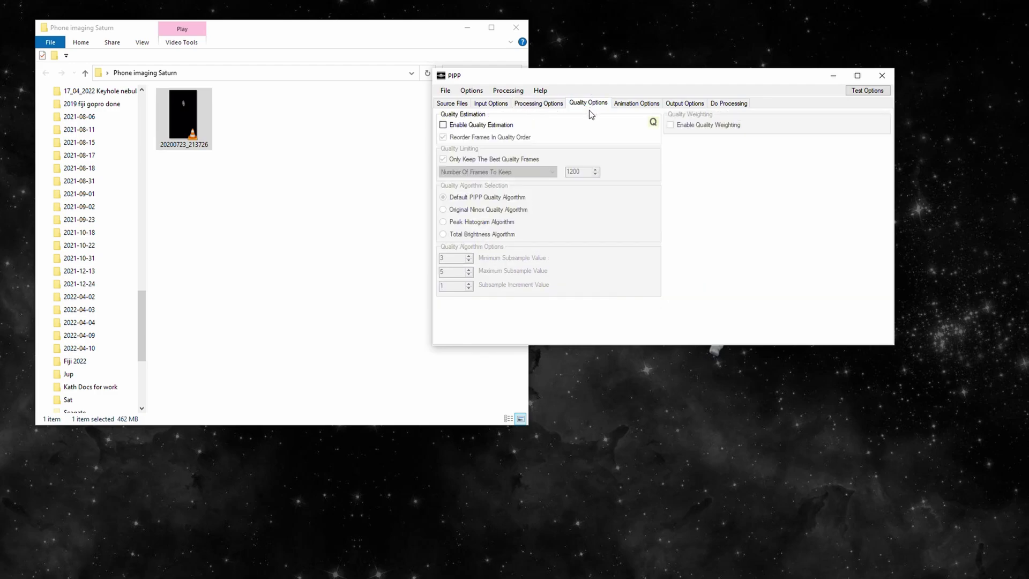
click(444, 127)
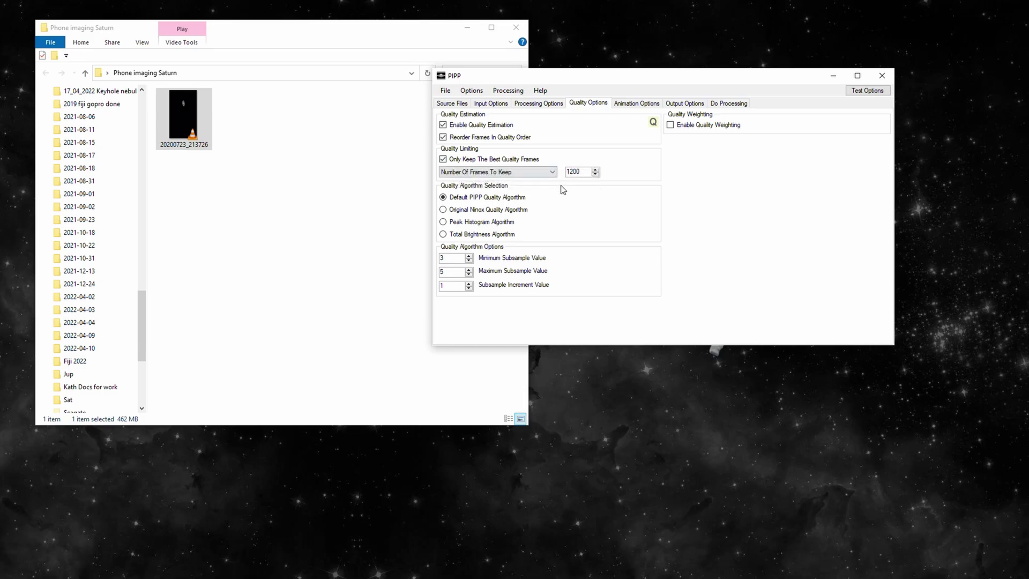
click(451, 103)
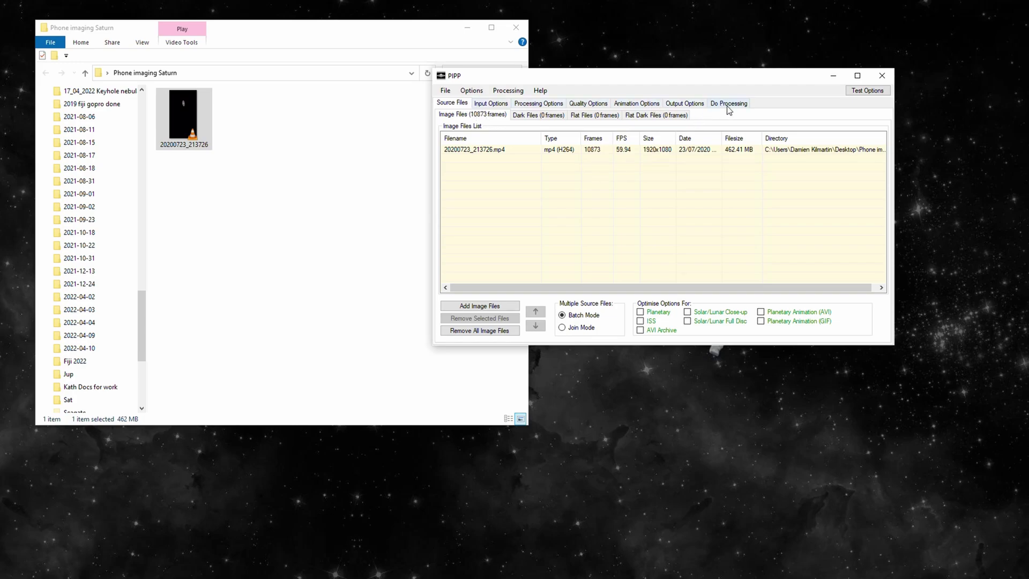
- Review the Animation and Output options, confirming AVI output with uncompressed DIB codec
click(629, 105)
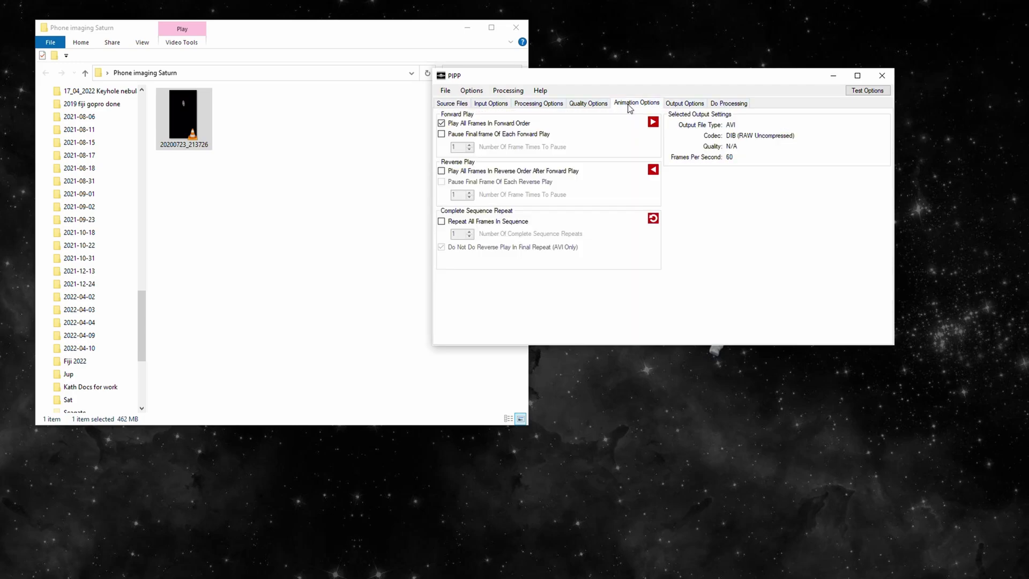
click(678, 104)
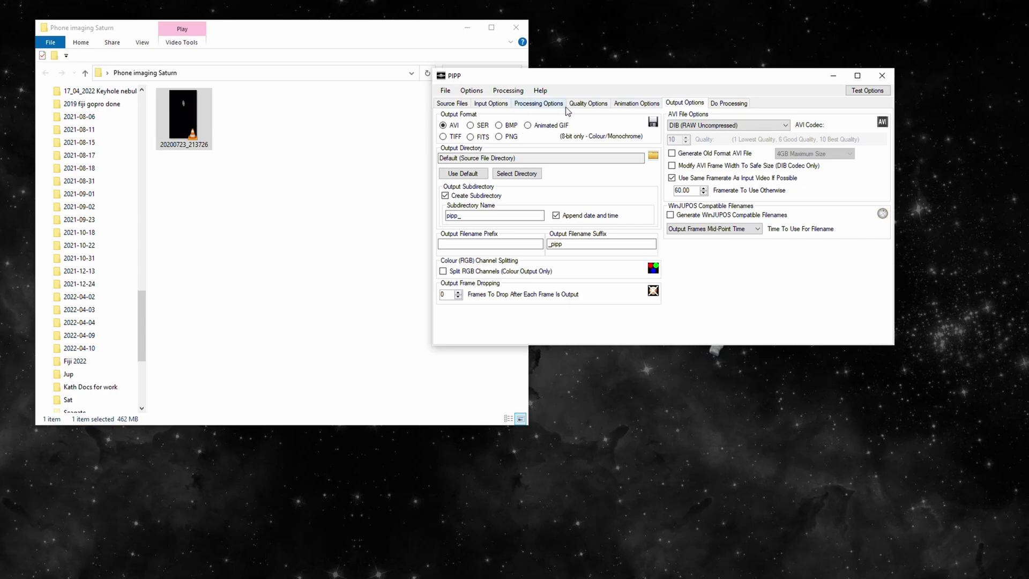
click(579, 106)
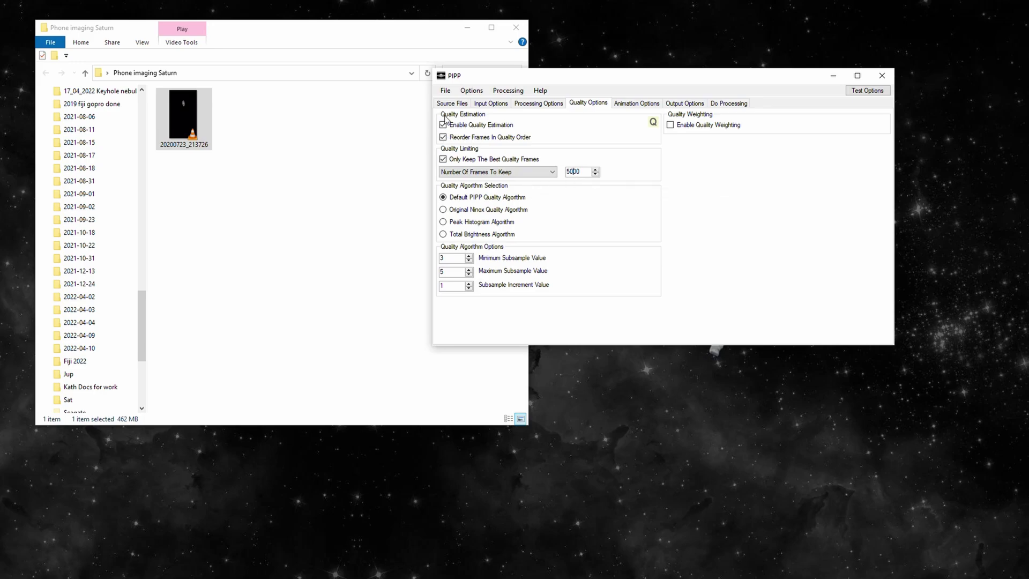
click(632, 105)
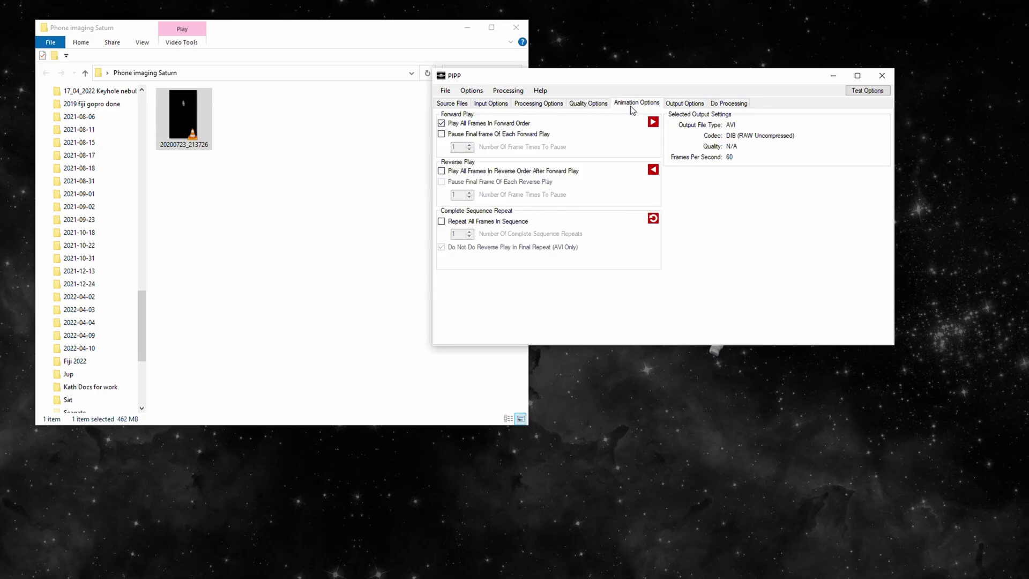
click(686, 104)
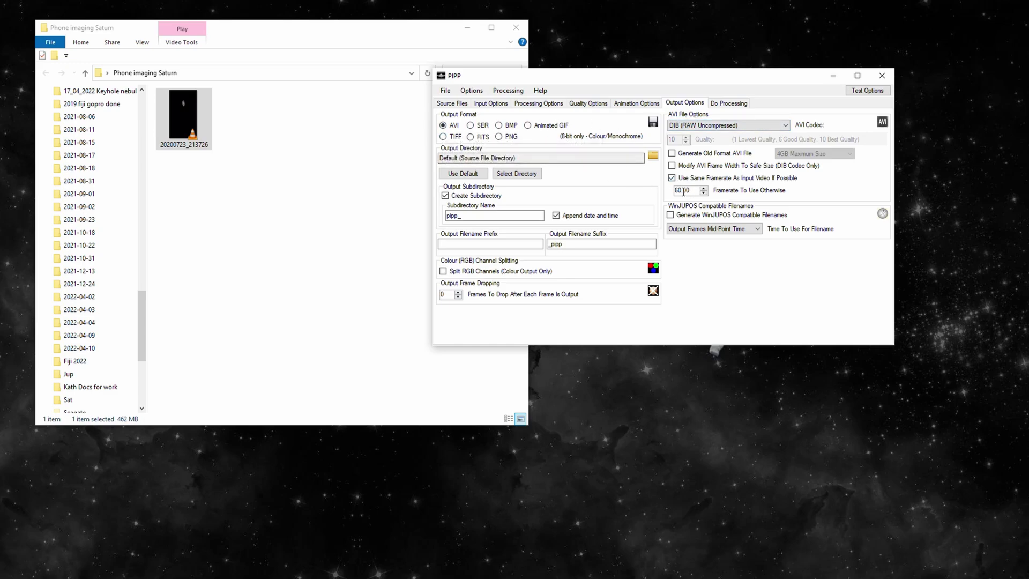
- Start the Do Processing run on the Saturn video, writing output to pipp_20221218_193743
click(729, 105)
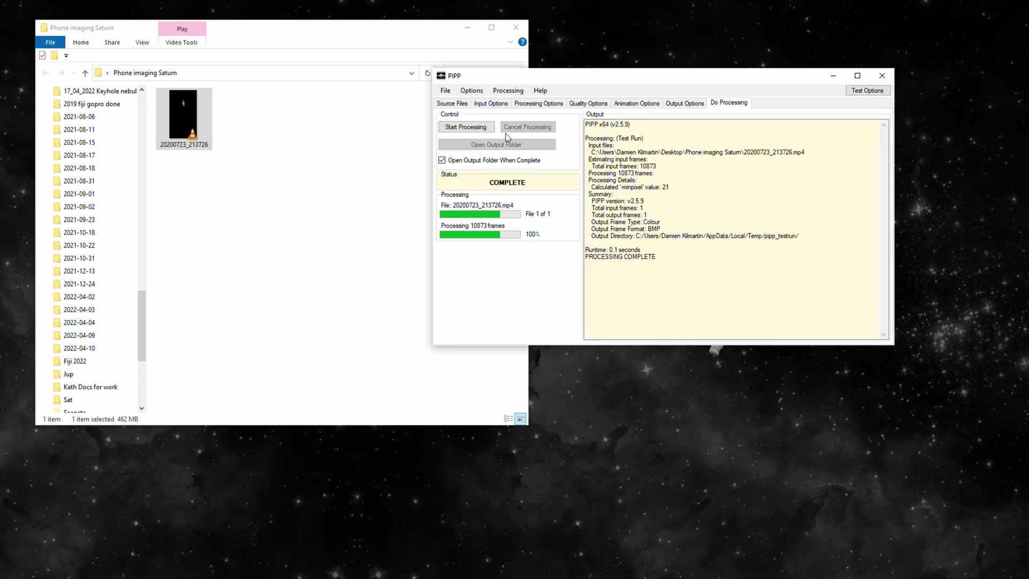
click(464, 128)
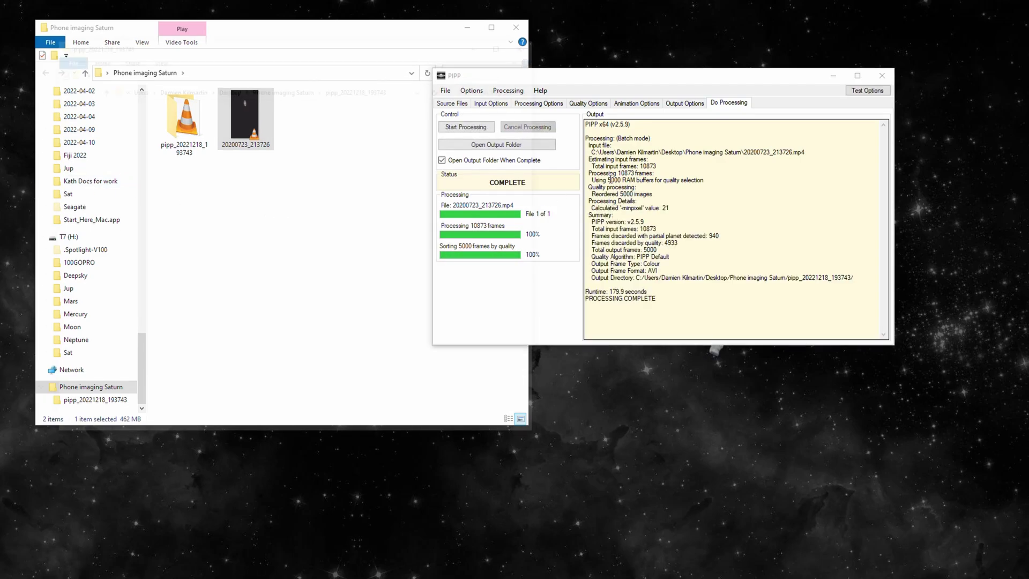
- Play 20200723_213726_pipp.avi in VLC to check the cropped Saturn, then close VLC and the folder
click(269, 140)
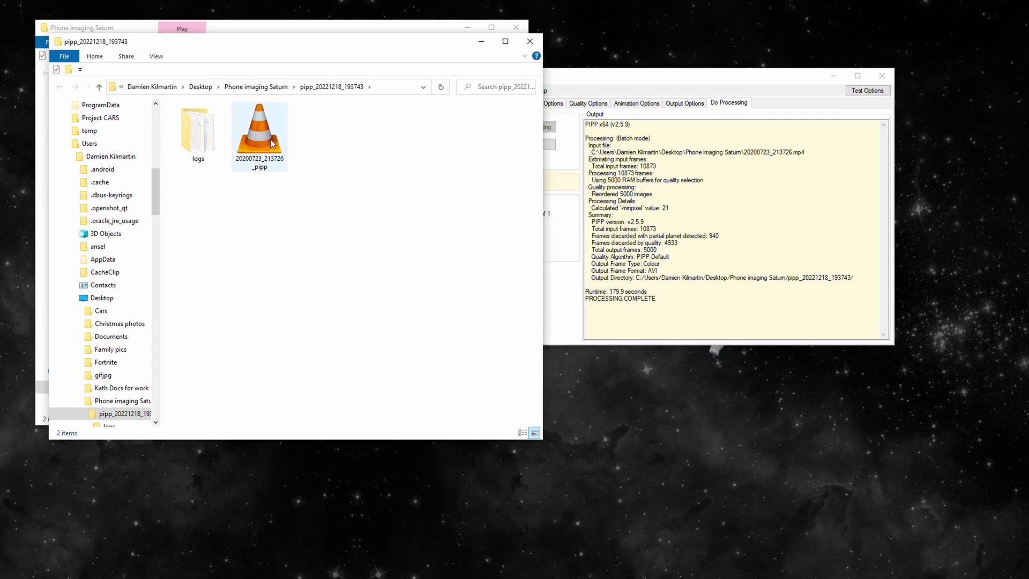
double_click(263, 146)
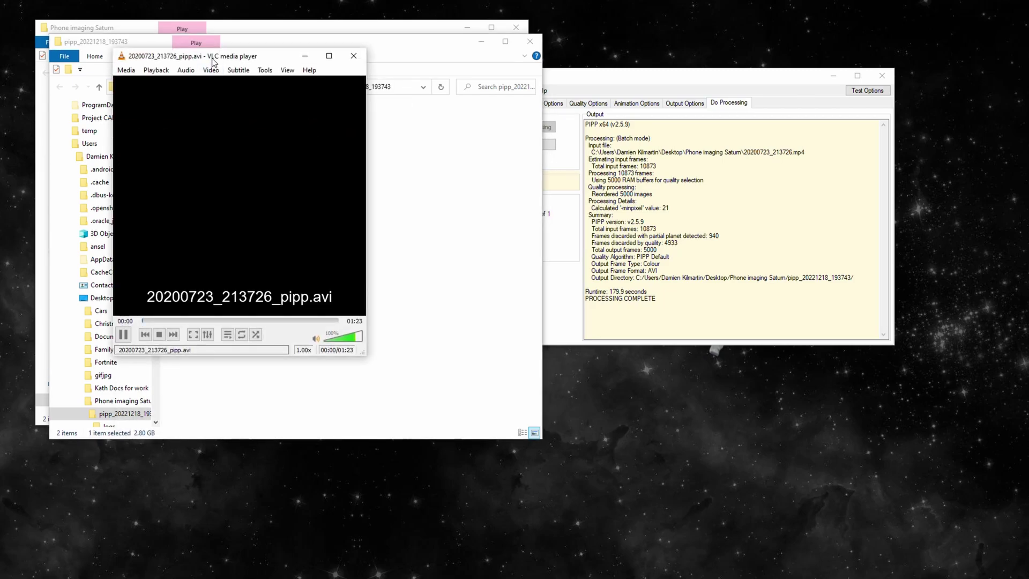
drag(237, 61, 413, 106)
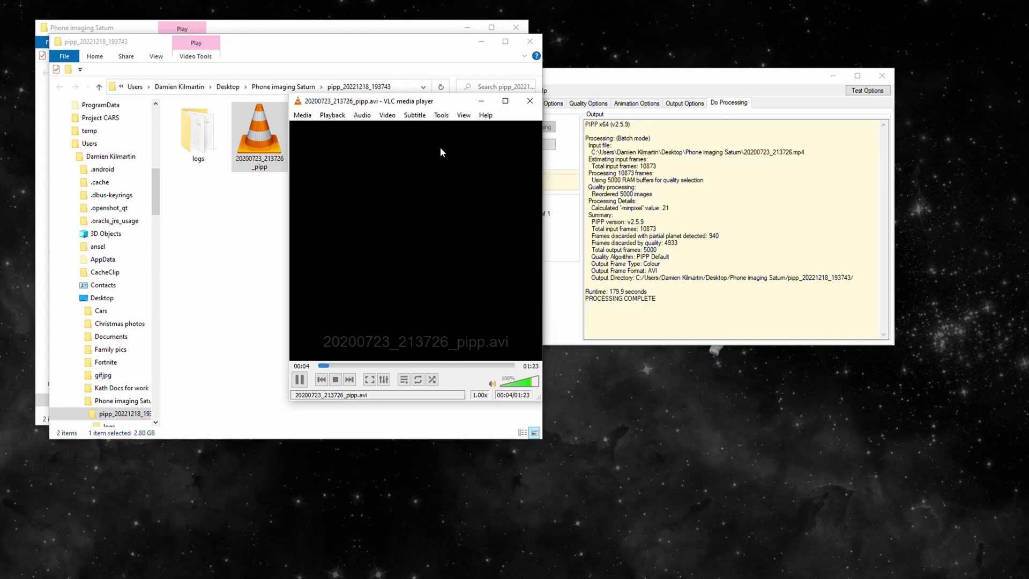
click(530, 101)
click(530, 41)
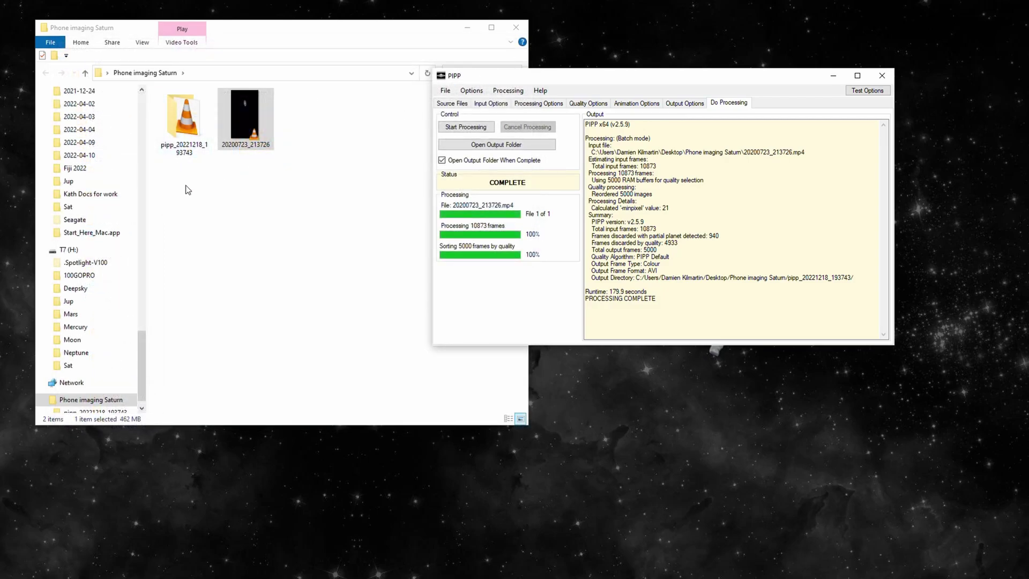
- Delete the old pipp_20221218_193743 output folder and return to PIPP
right_click(179, 122)
click(209, 357)
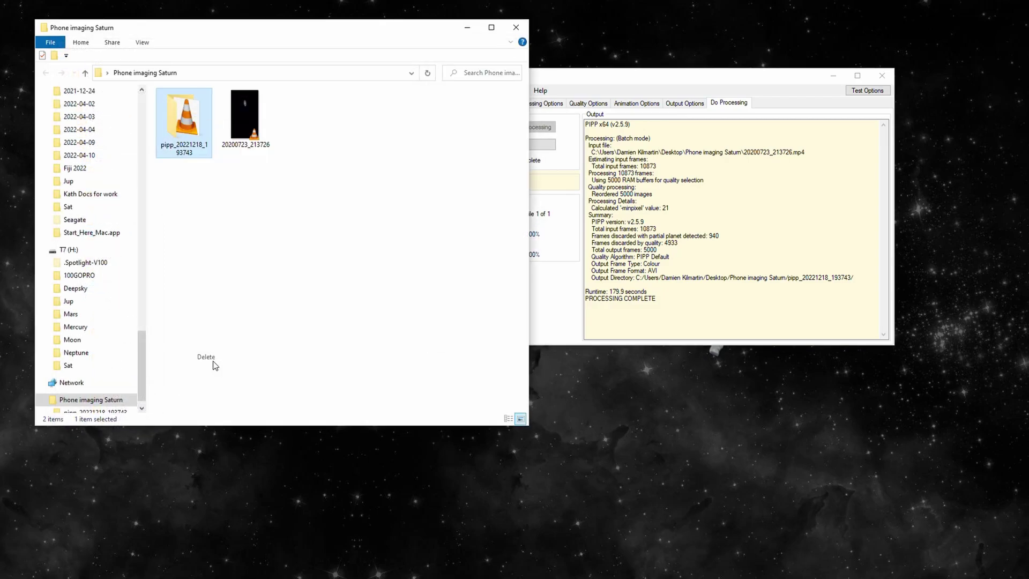
click(669, 85)
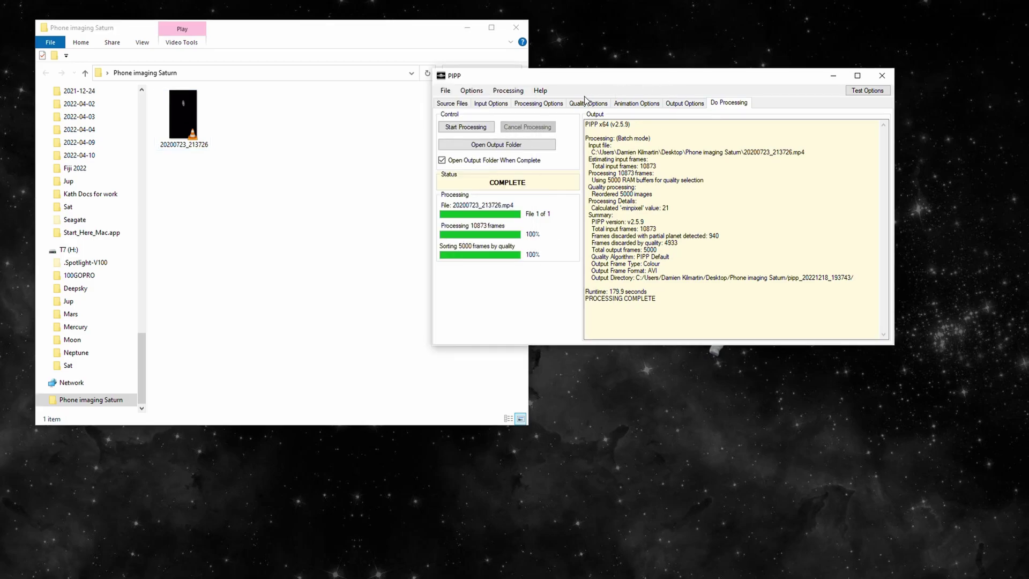
- Look over PIPP's Processing, Input, Quality and Source Files settings
click(524, 106)
click(497, 105)
click(581, 105)
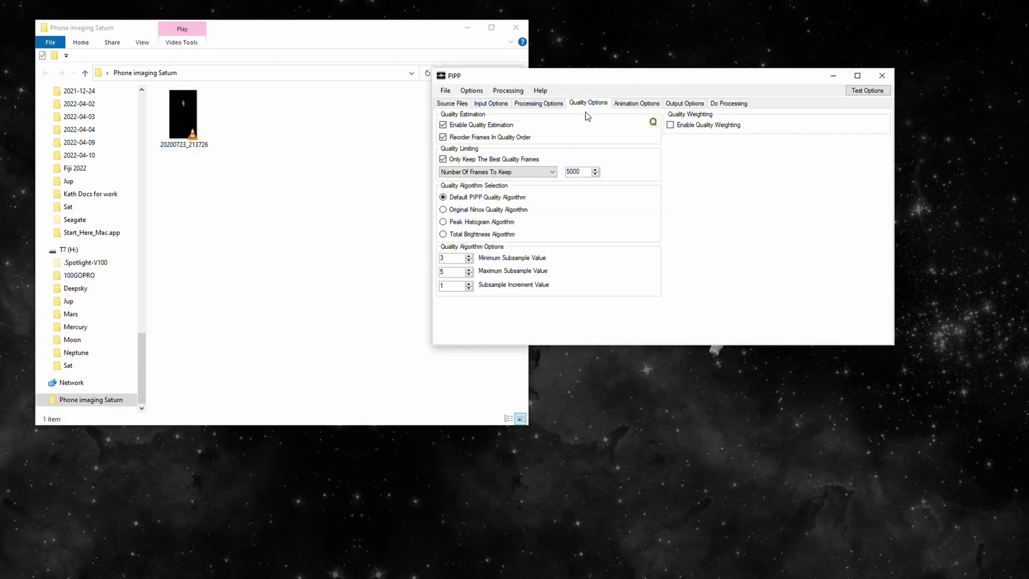
click(499, 106)
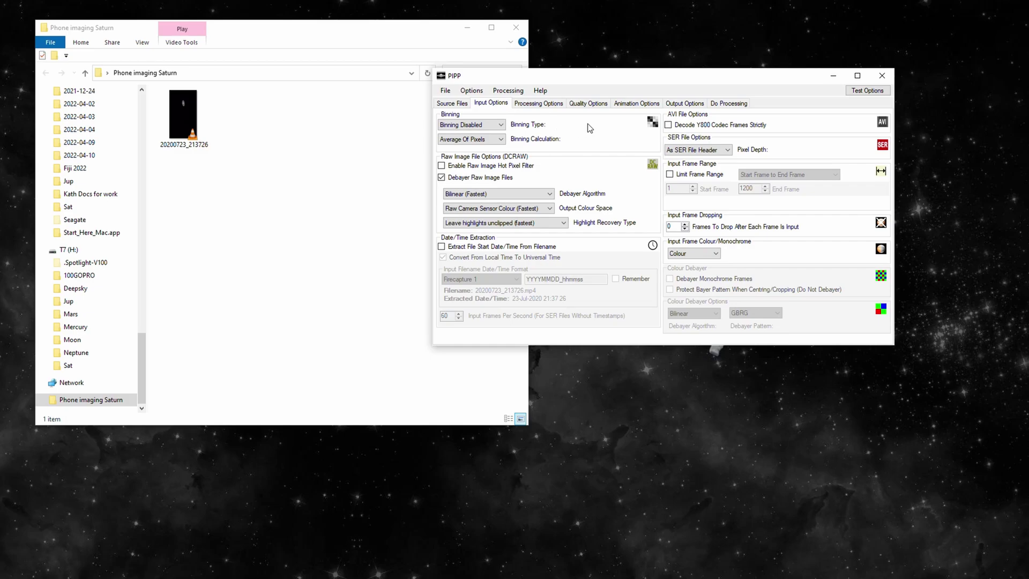
click(460, 105)
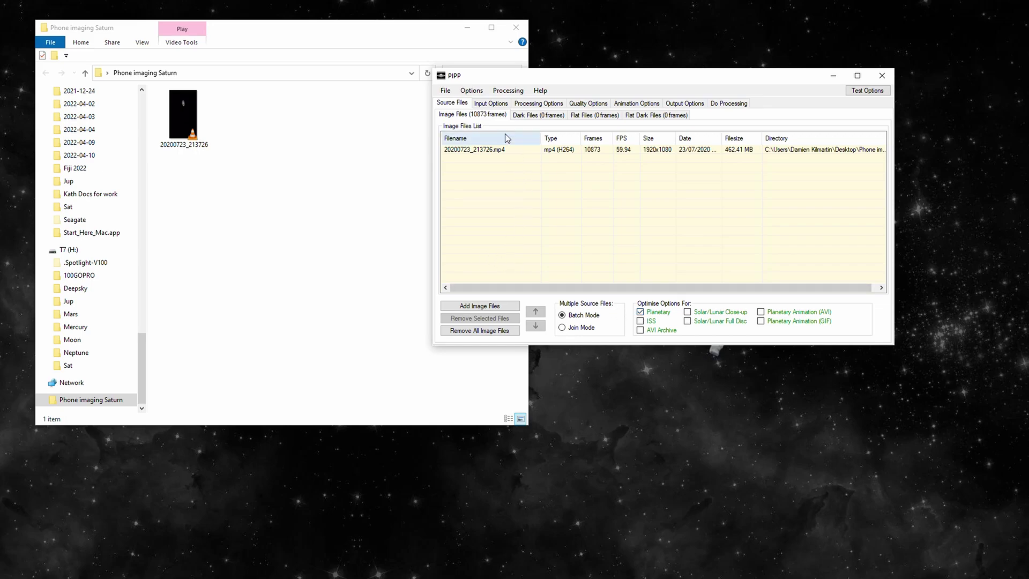
click(485, 105)
click(539, 105)
- Review the Quality, Animation and Output settings, then rerun processing into pipp_20221218_194120
click(584, 105)
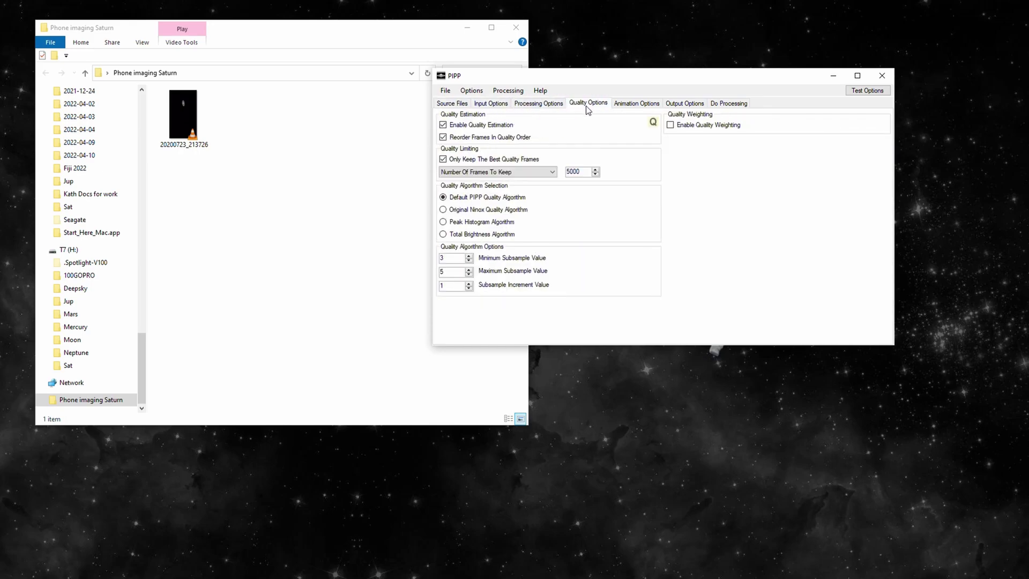
click(636, 105)
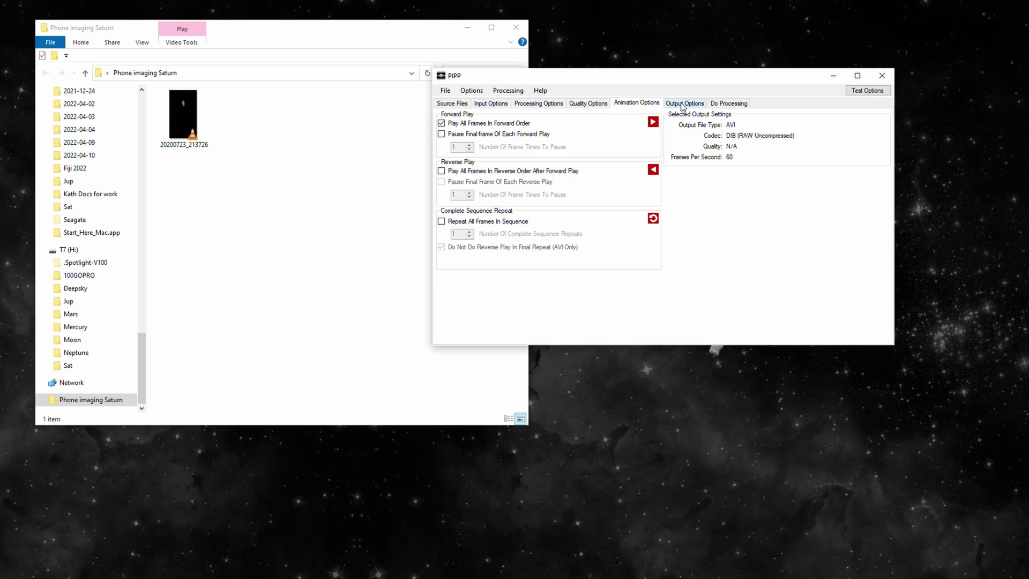
click(686, 104)
click(728, 106)
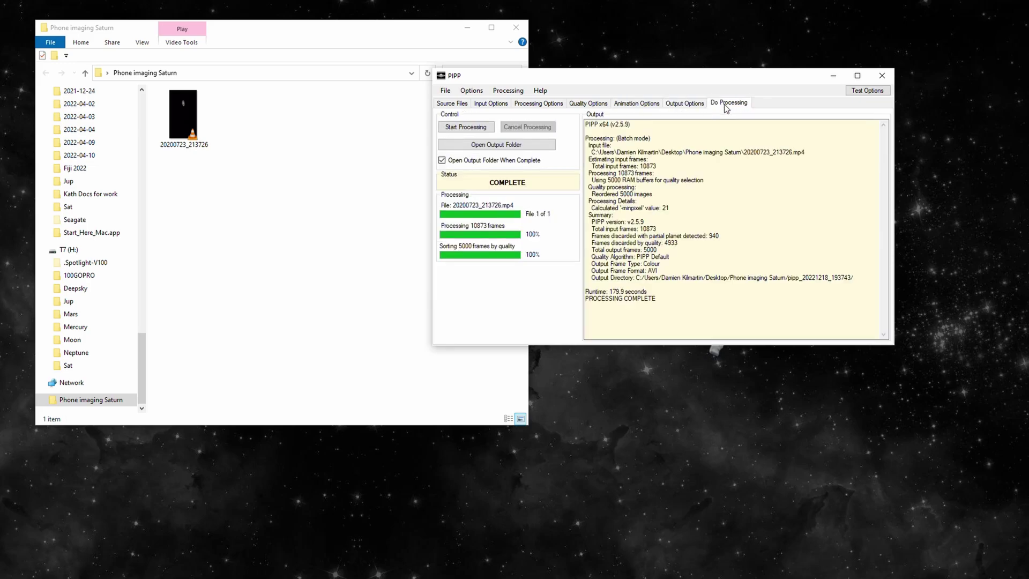
click(466, 127)
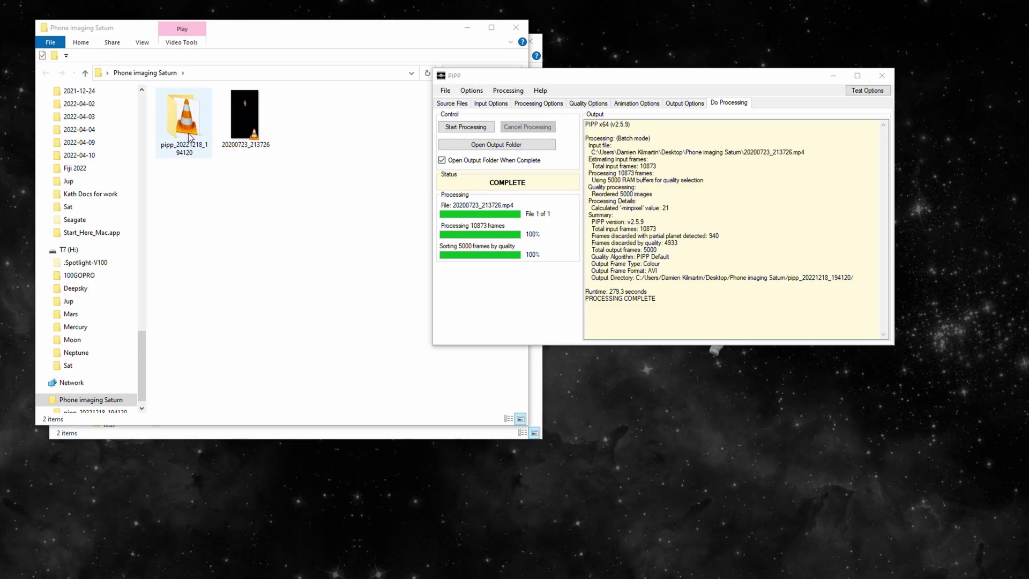
- Play the new pipp_20221218_194120 output video in VLC, compare PIPP's Processing Options, then close VLC
double_click(211, 152)
double_click(239, 122)
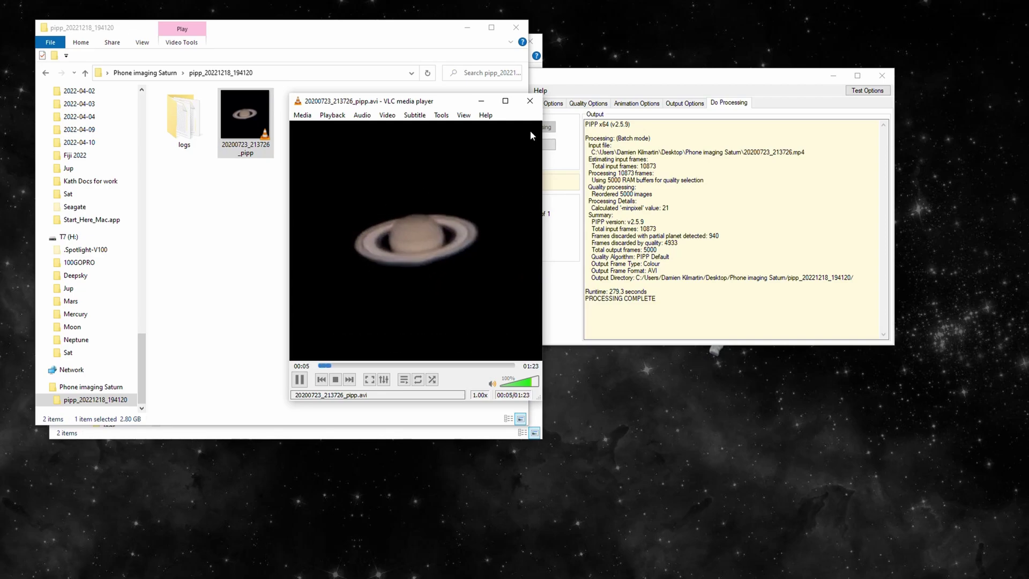
drag(607, 80, 726, 86)
click(659, 110)
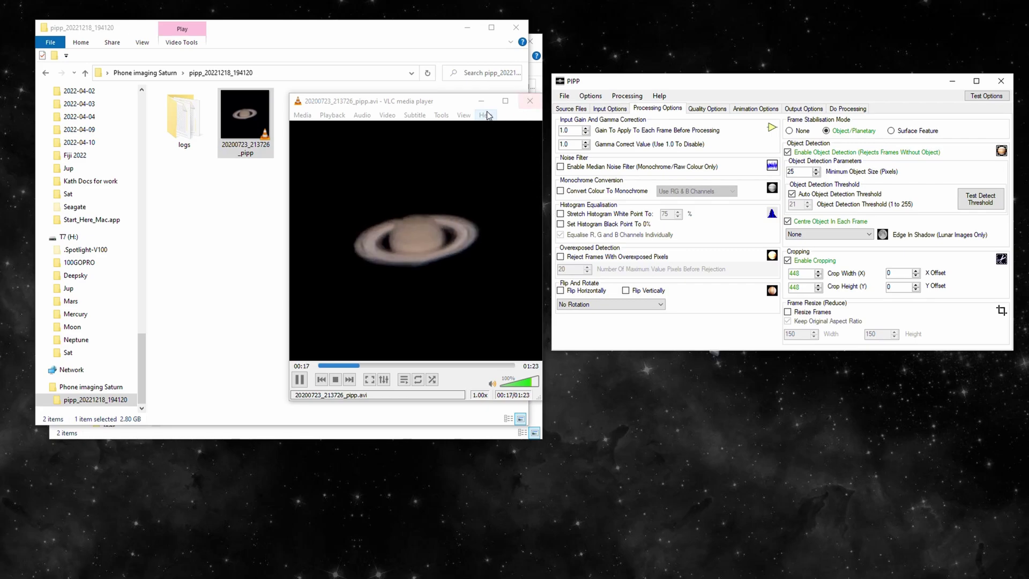
drag(443, 104, 376, 111)
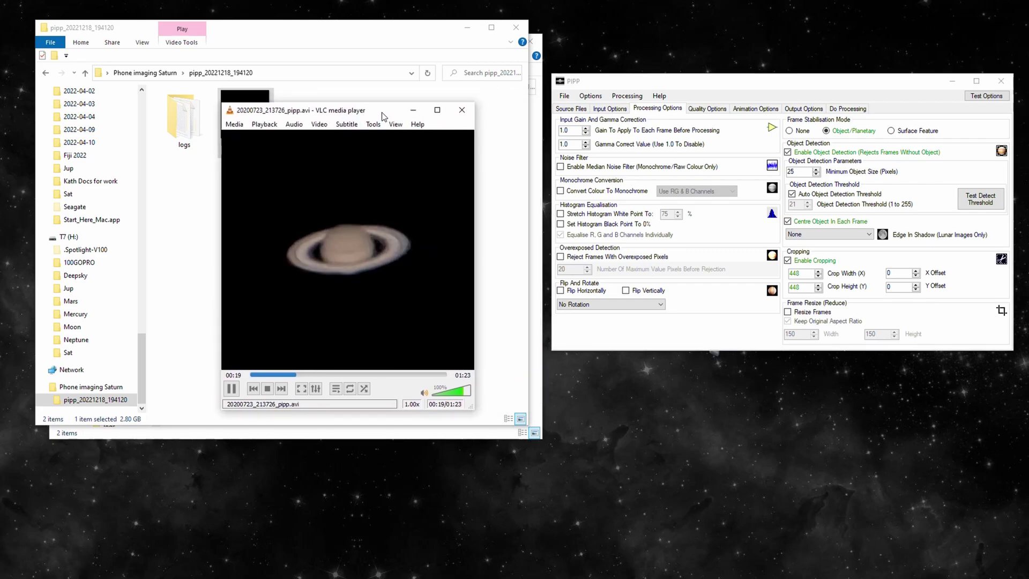
click(463, 108)
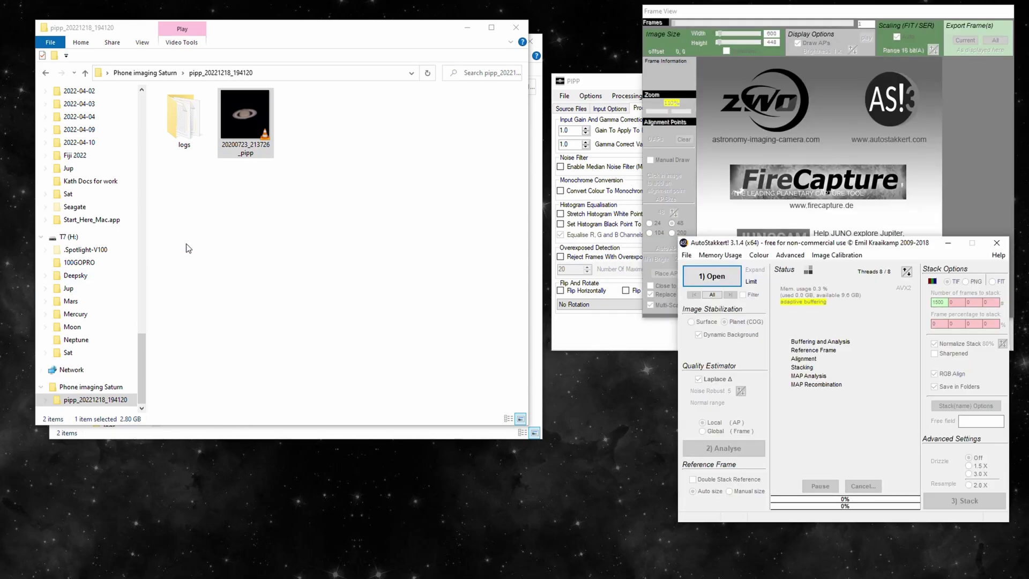
- Load 20200723_213726_pipp.avi into AutoStakkert! and analyse the quality of its 5000 frames
drag(246, 142, 763, 195)
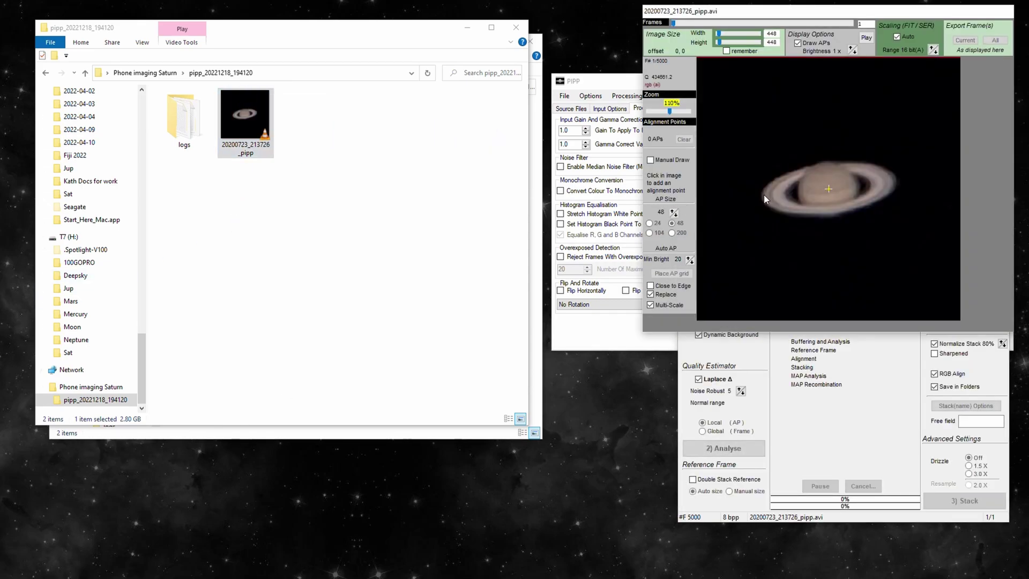
drag(836, 10, 323, 87)
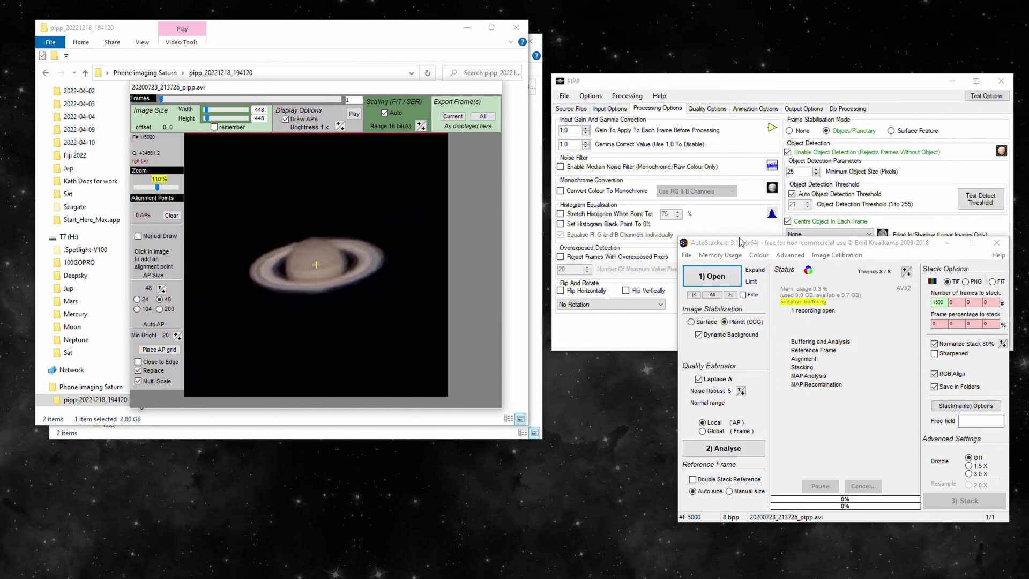
drag(740, 242, 622, 132)
click(605, 338)
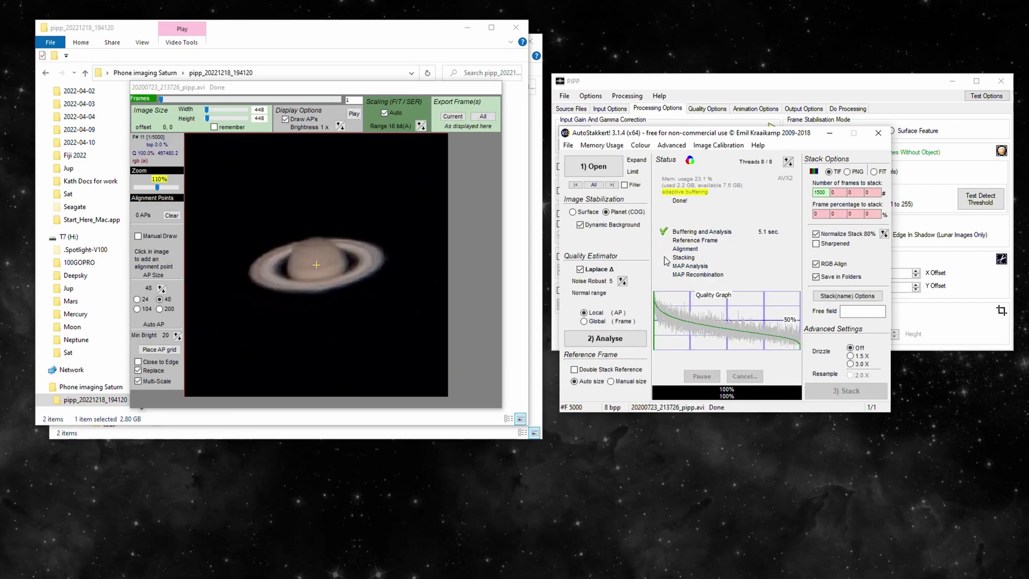
- Place a grid of 44 alignment points of size 40 over Saturn
click(386, 271)
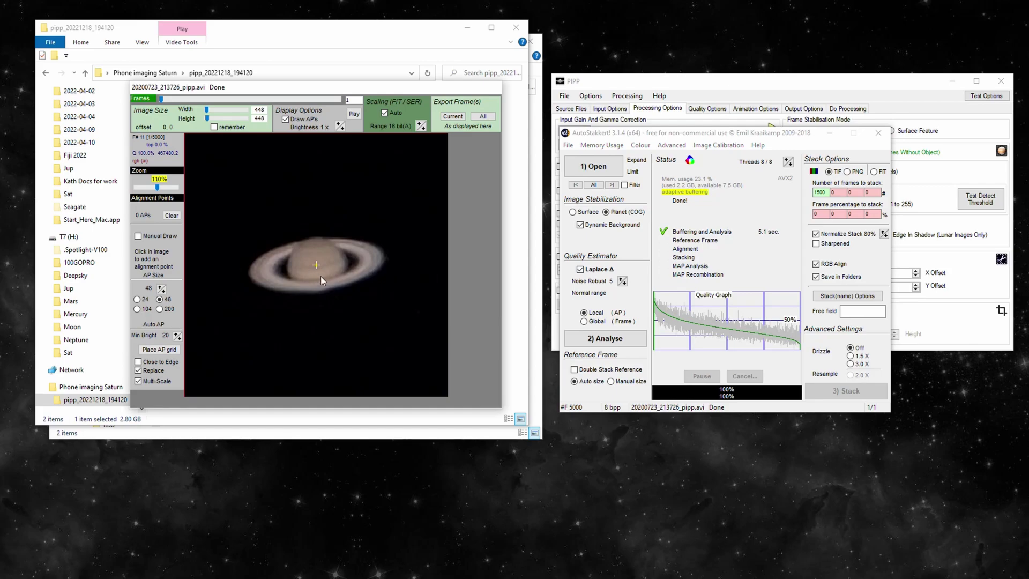
click(161, 291)
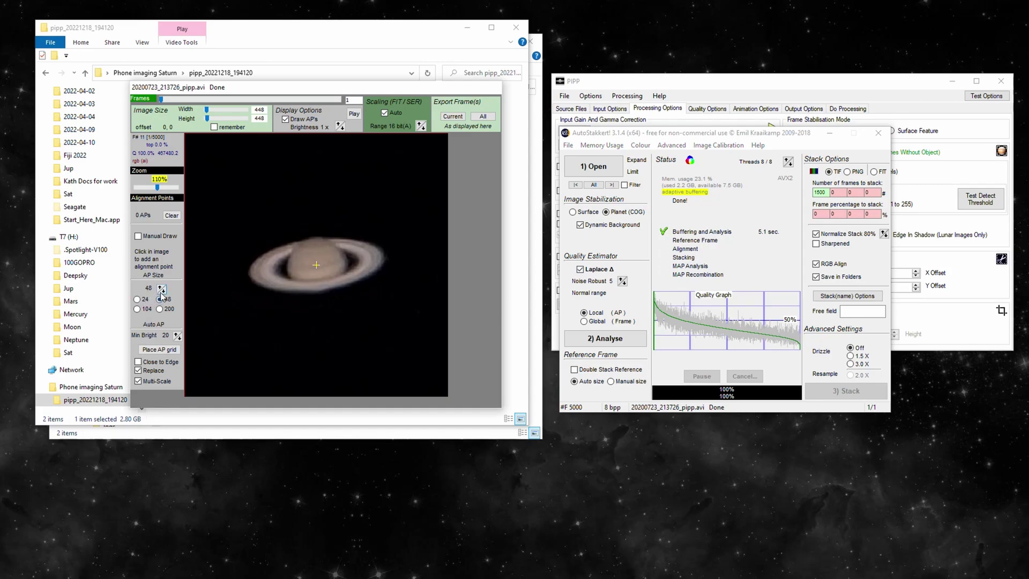
click(161, 351)
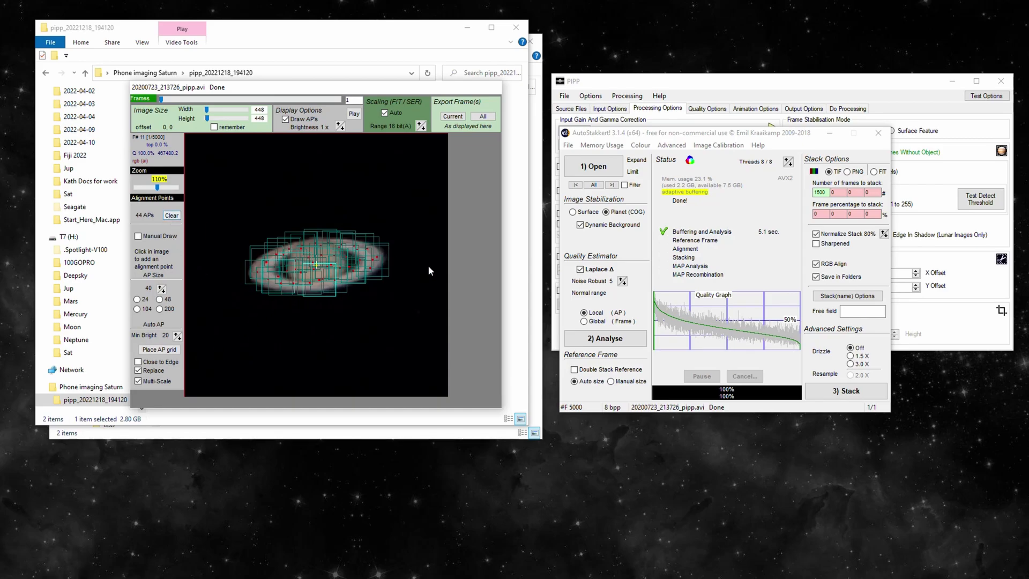
- Stack the best 20% of frames (1000) into the AS_F1000 output folder
click(822, 214)
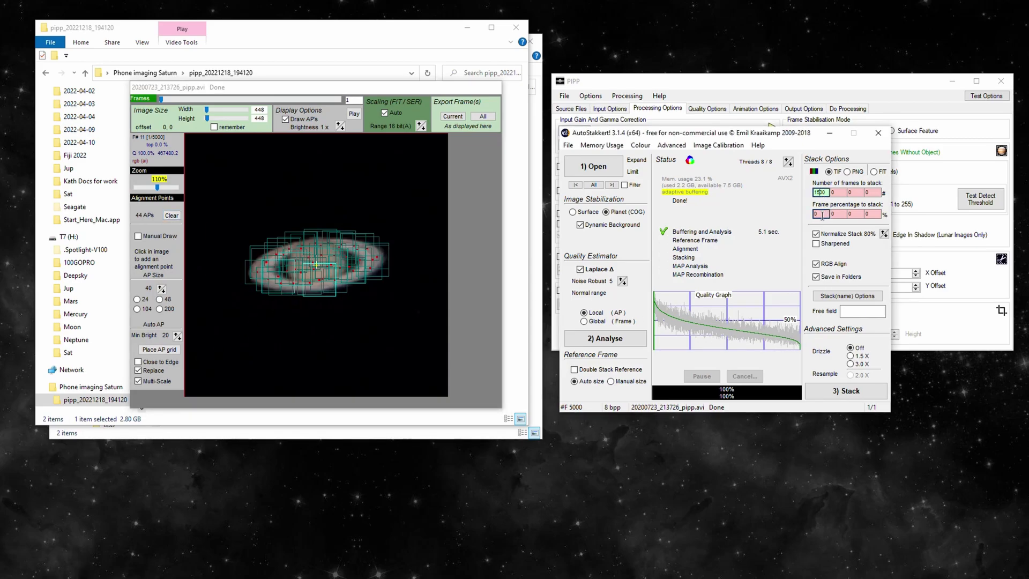
text(2)
text(0)
click(850, 391)
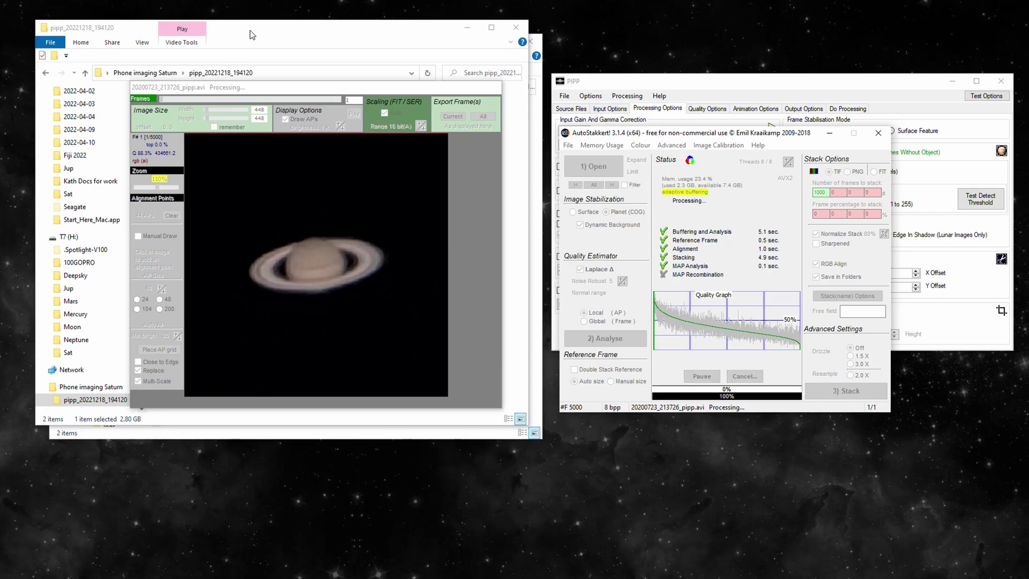
drag(252, 35, 673, 60)
- Preview the stacked Saturn TIFF from the AS_F1000 folder in Photos, then close it
double_click(605, 144)
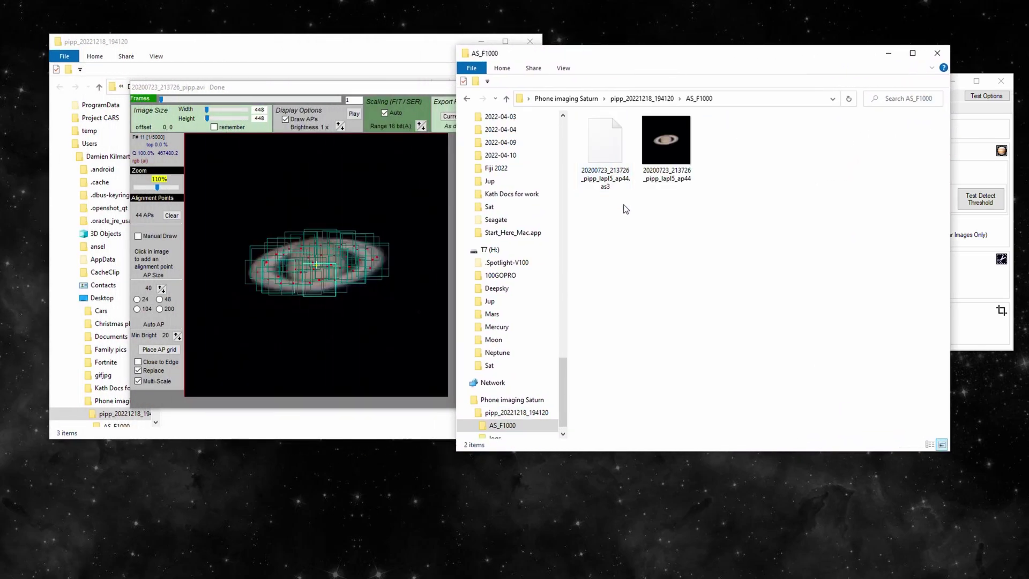
double_click(667, 155)
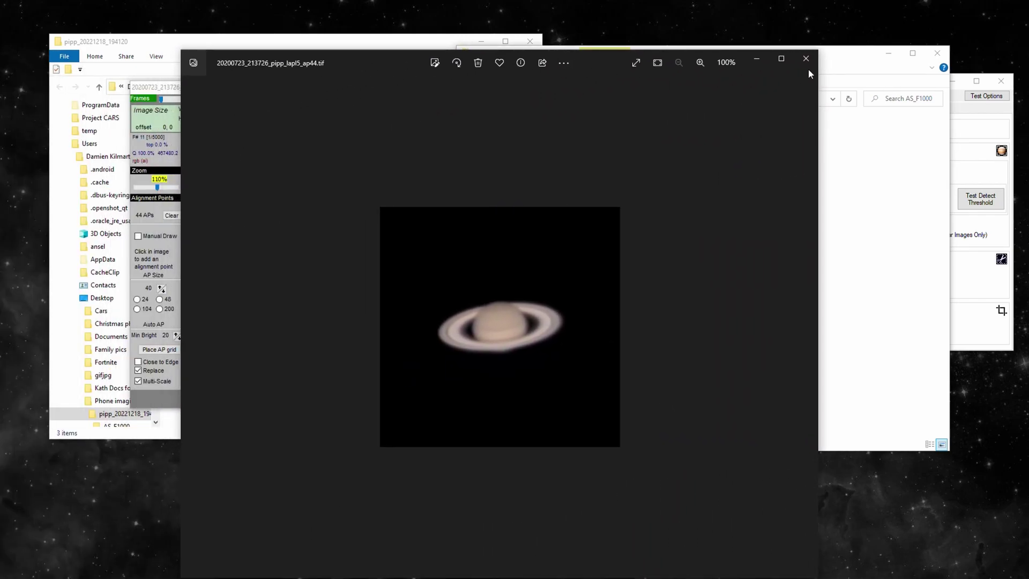
click(804, 61)
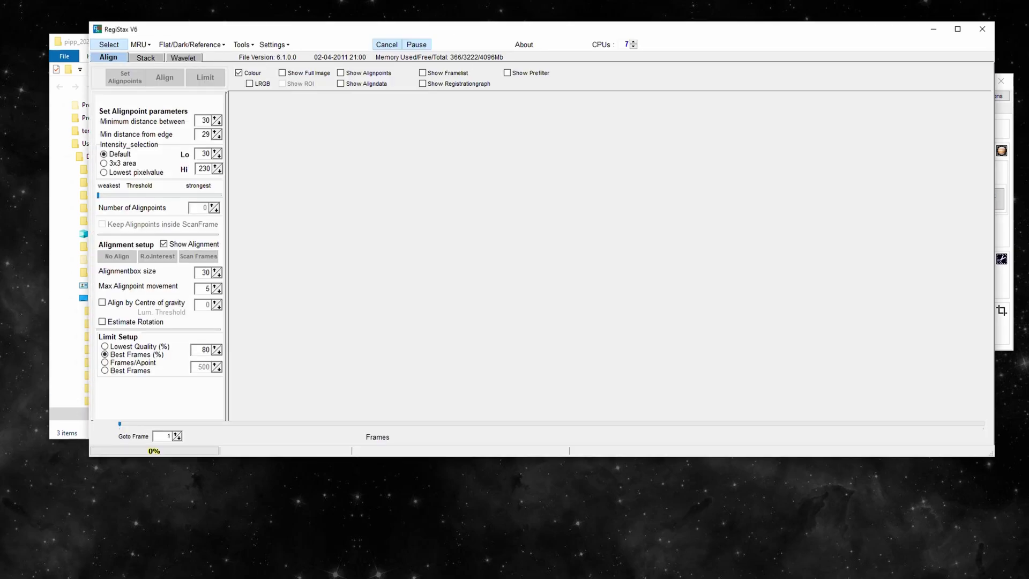
- Load the stacked Saturn TIF from File Explorer into RegiStax
drag(621, 38, 579, 171)
drag(666, 137, 533, 269)
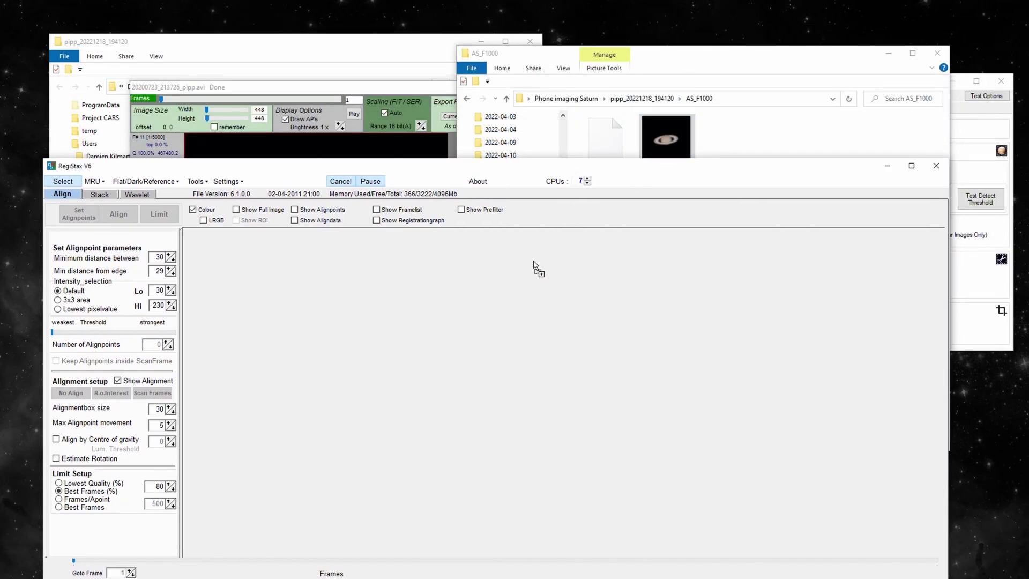
drag(523, 168, 572, 60)
drag(996, 210, 679, 210)
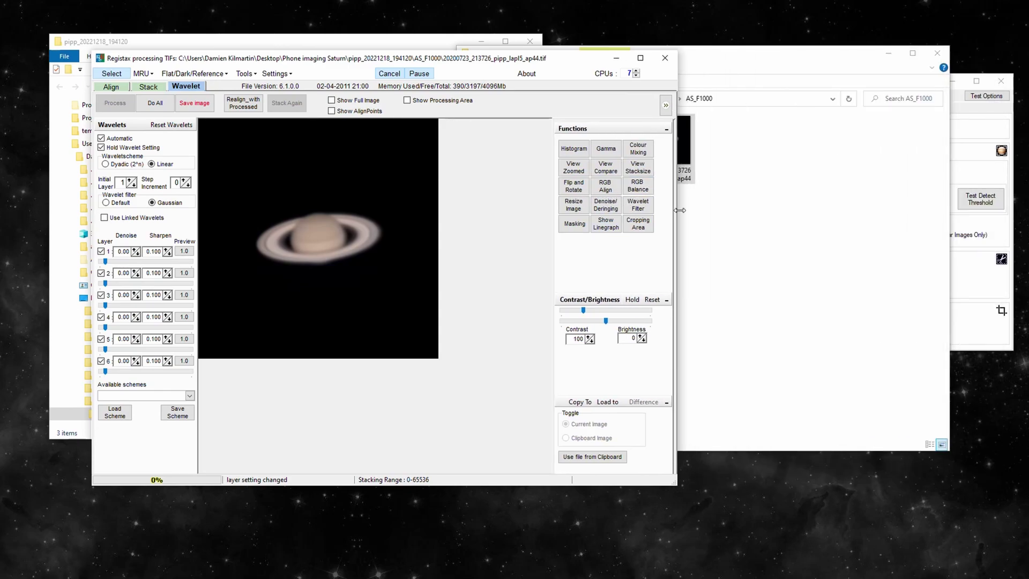
- Autobalance the RGB weights to 0.92 red, 1.03 green and 1.10 blue
click(637, 185)
drag(437, 147, 571, 99)
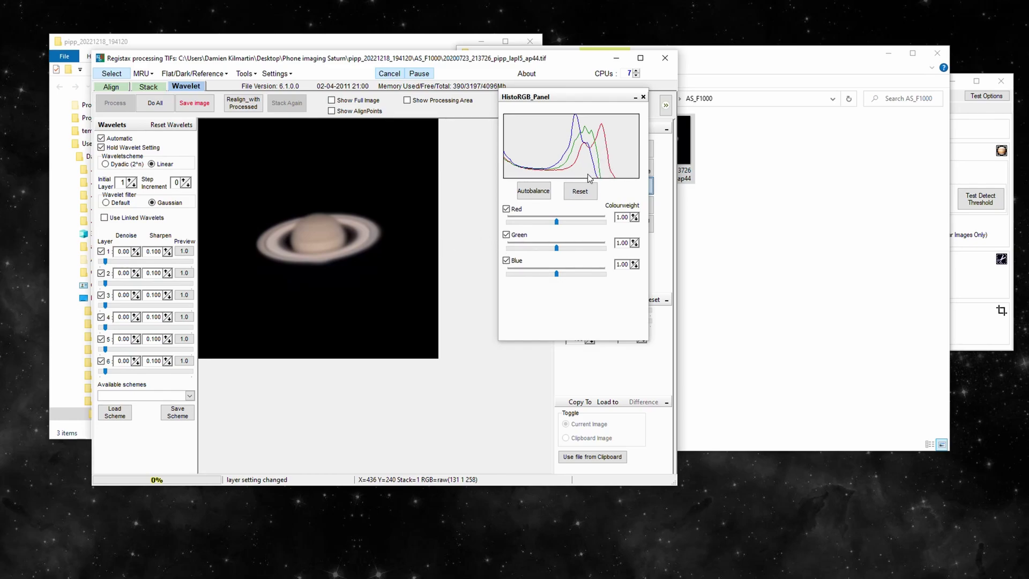
click(534, 191)
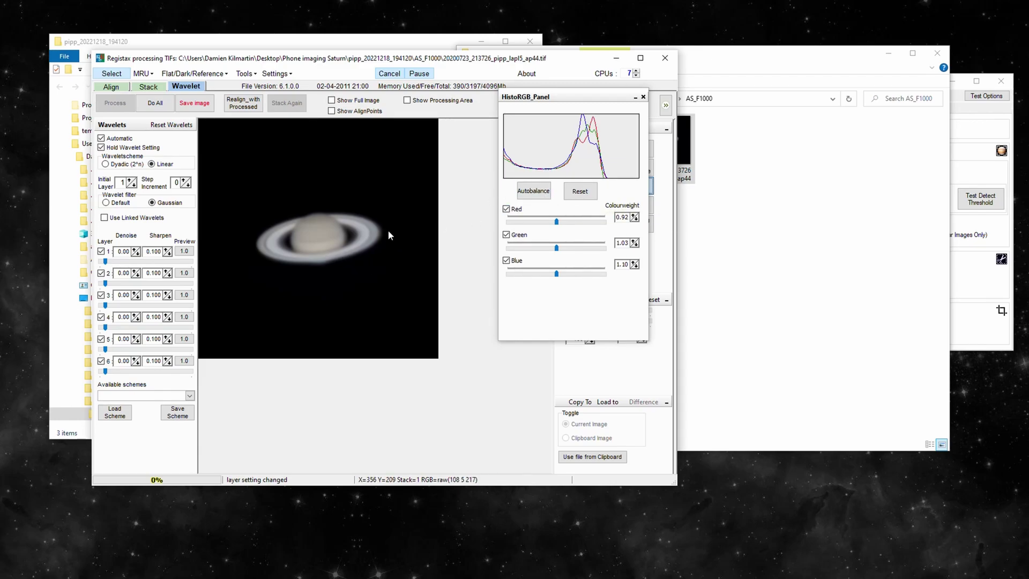
- Preview the layer 1 and layer 2 wavelet detail maps
click(182, 253)
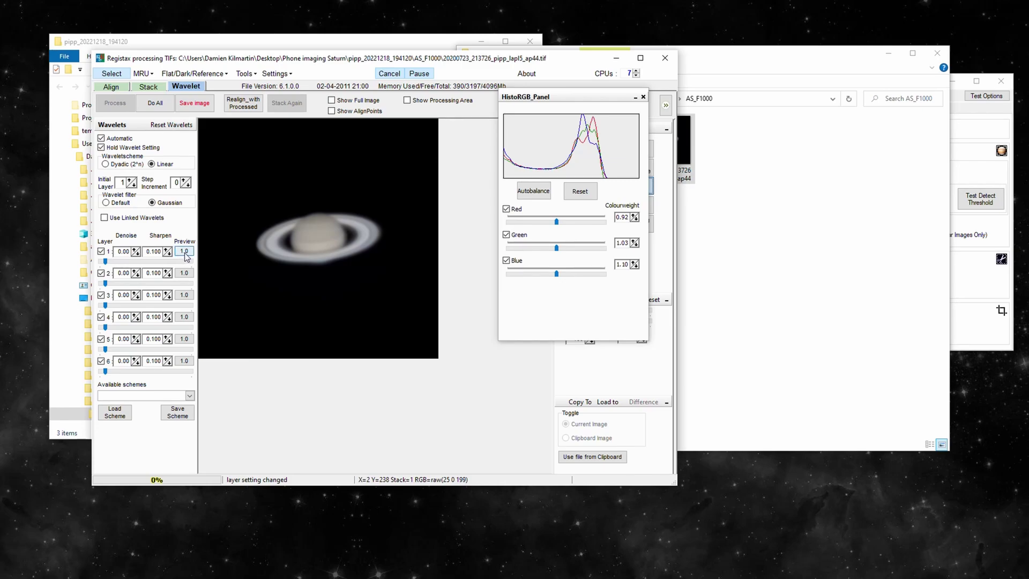
click(185, 252)
click(185, 274)
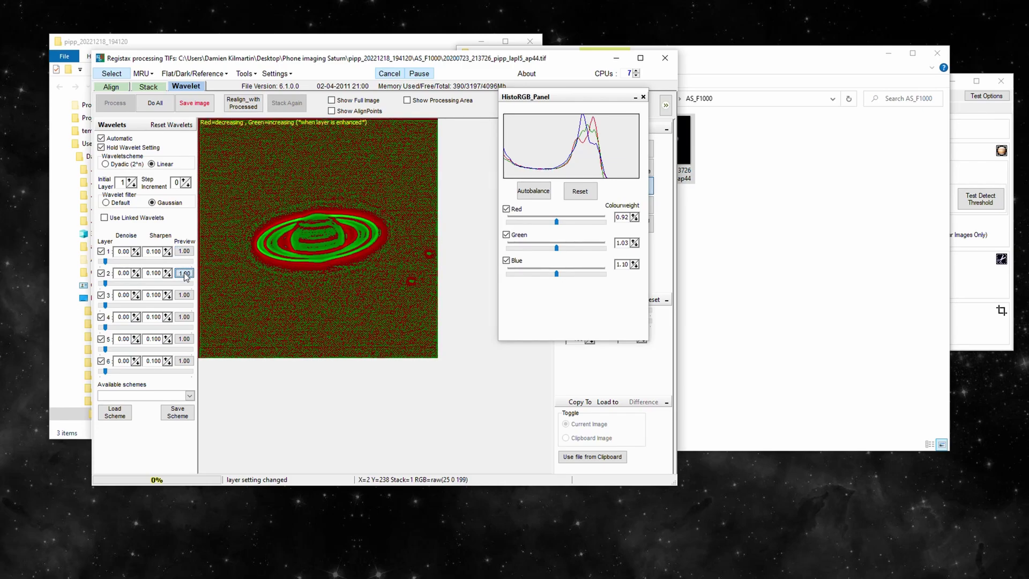
click(185, 252)
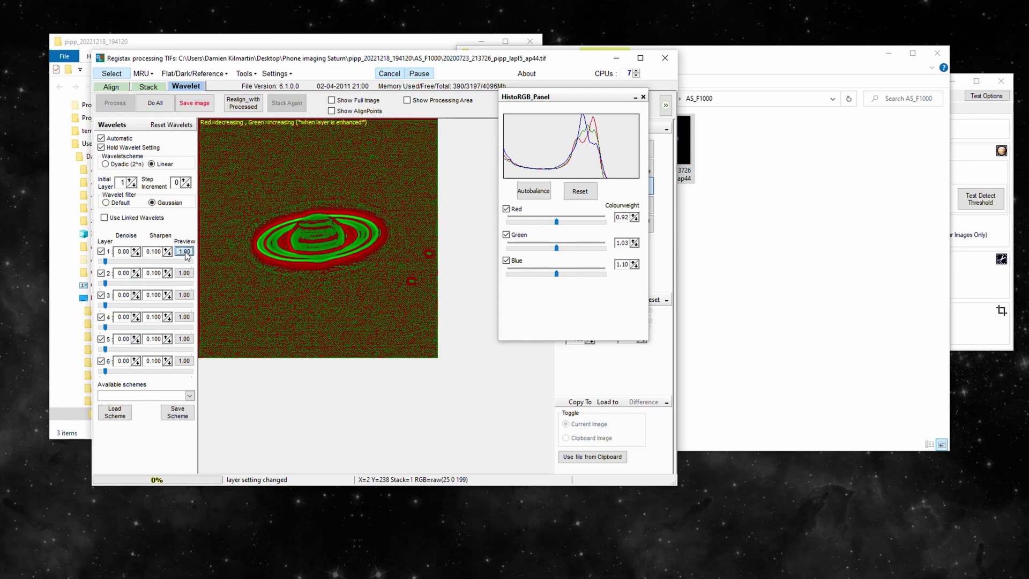
drag(597, 97, 855, 120)
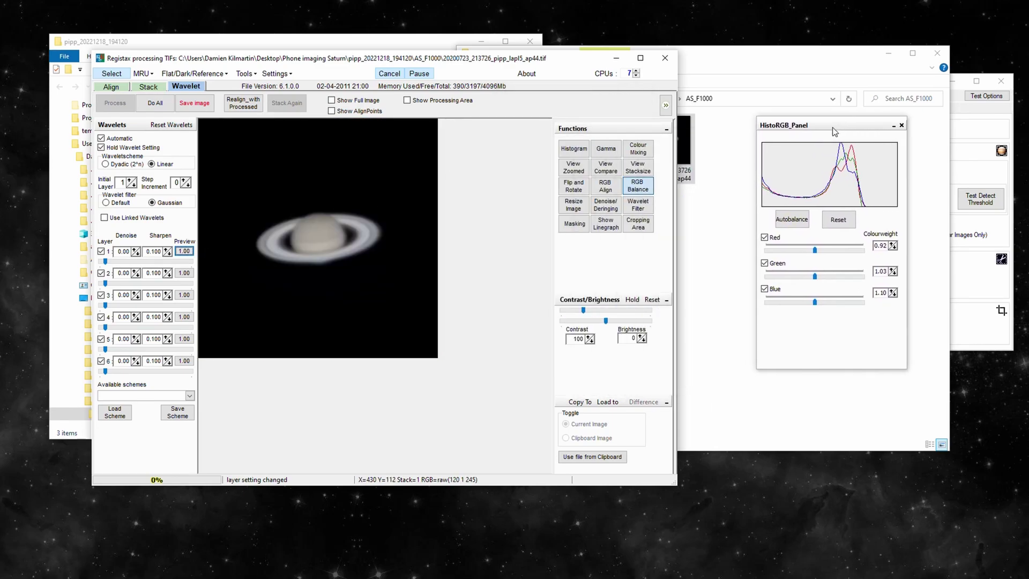
- Bend the gamma curve upward to brighten Saturn and set layer 2 sharpening to 100
click(606, 148)
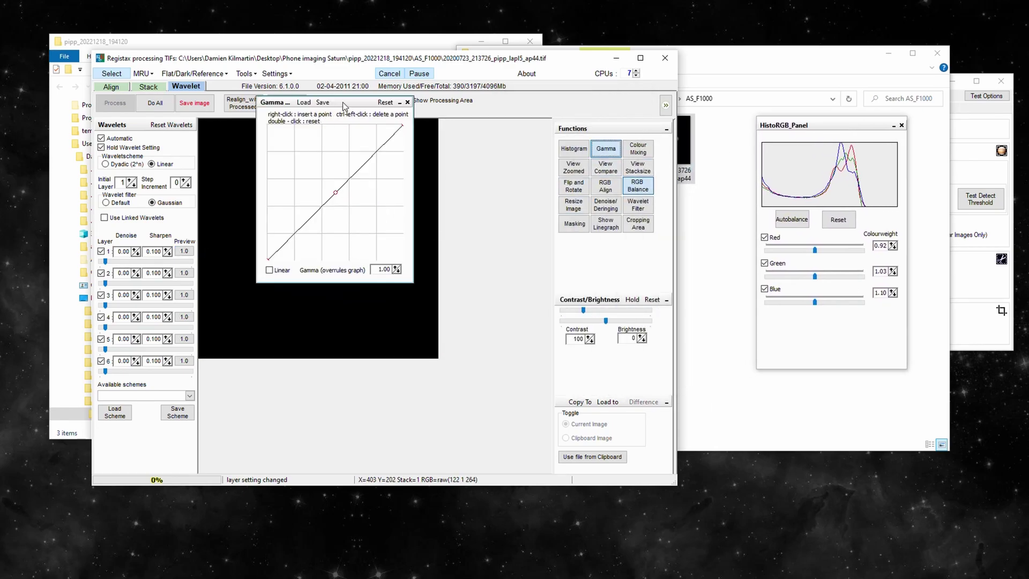
drag(343, 106, 624, 108)
drag(616, 194, 590, 168)
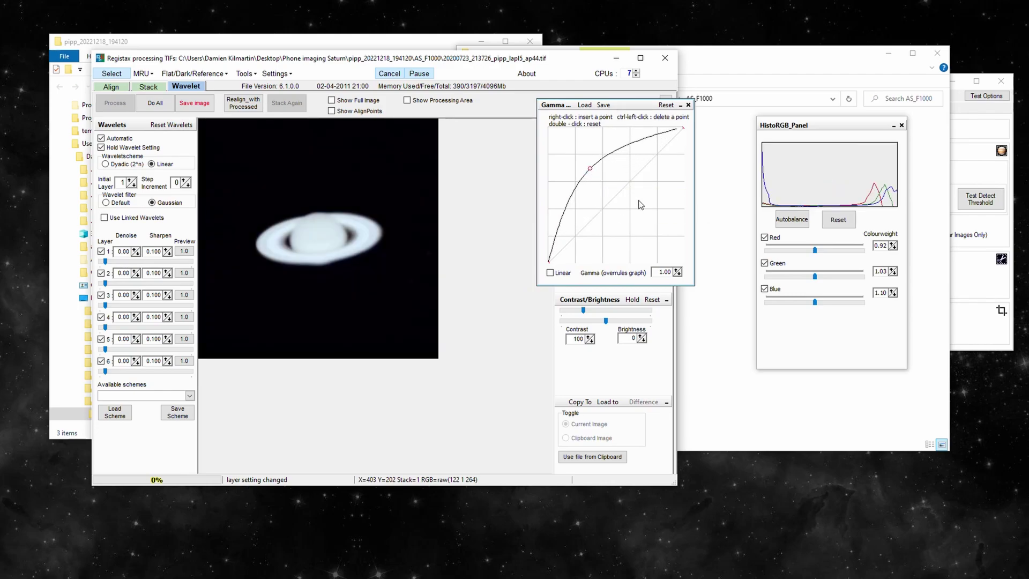
drag(105, 283, 157, 284)
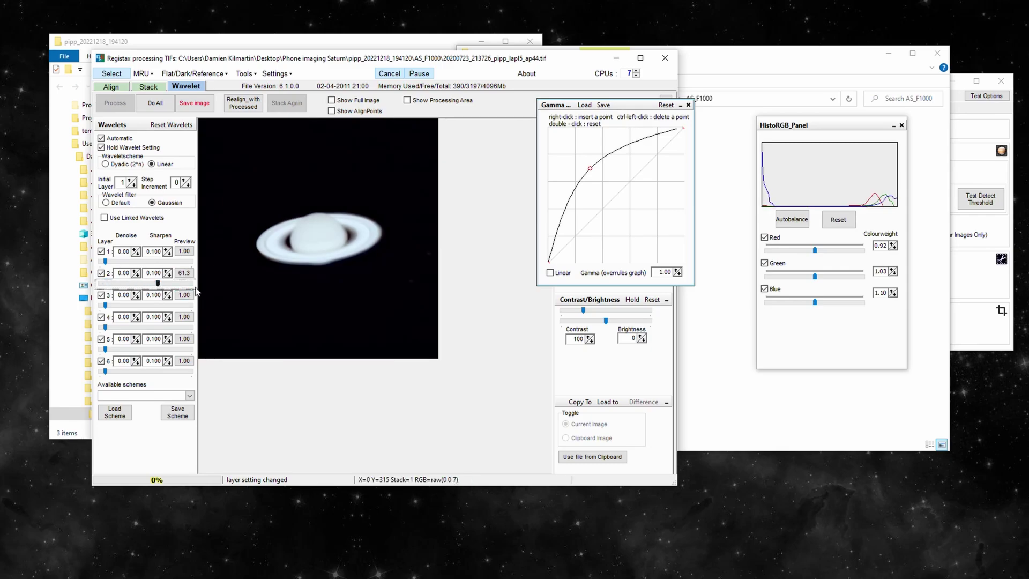
drag(193, 283, 194, 283)
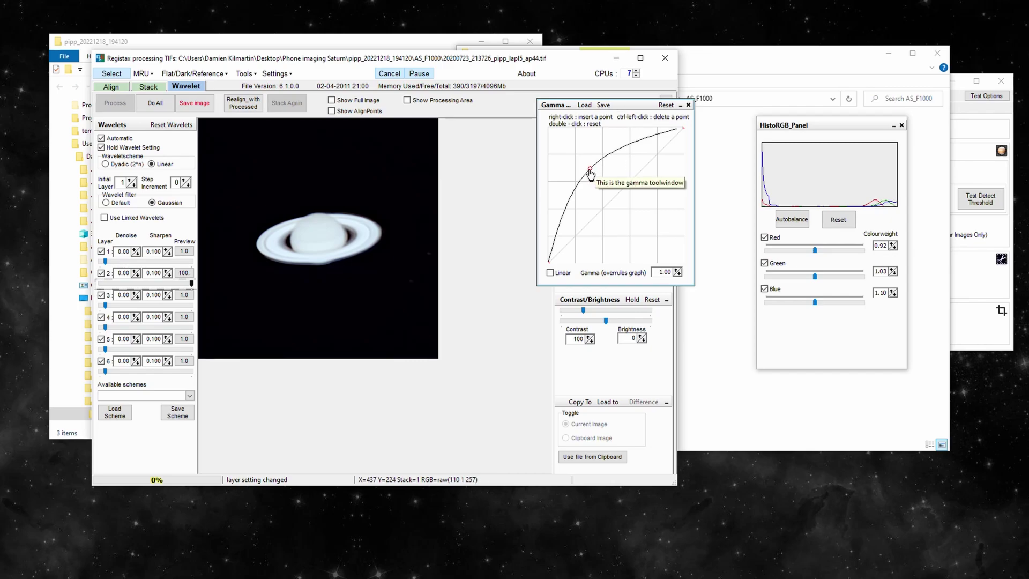
- Steepen the gamma curve further, then return File Explorer to the pipp_20221218_194120 folder
drag(590, 169, 570, 157)
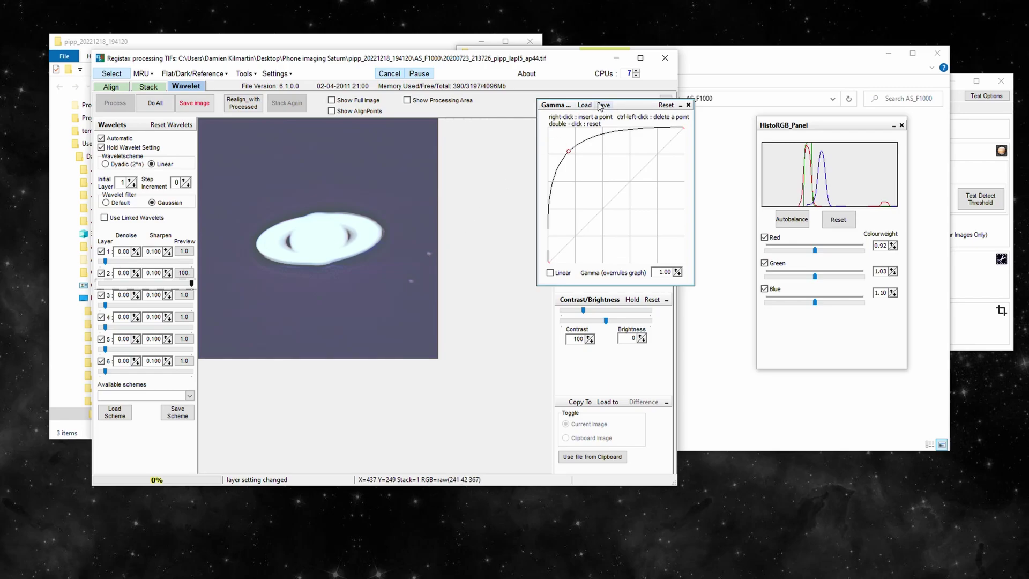
drag(633, 104, 763, 195)
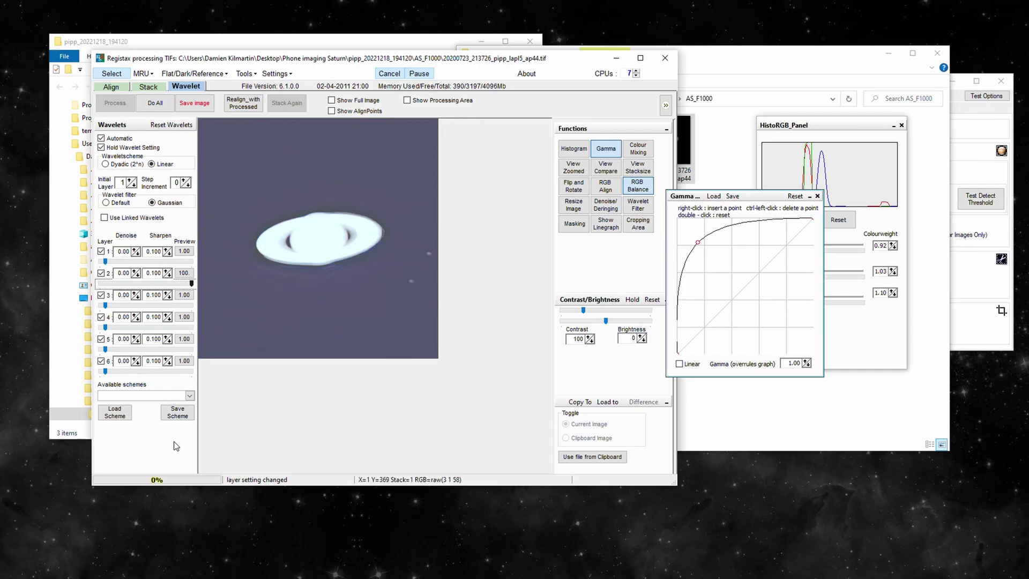
click(723, 80)
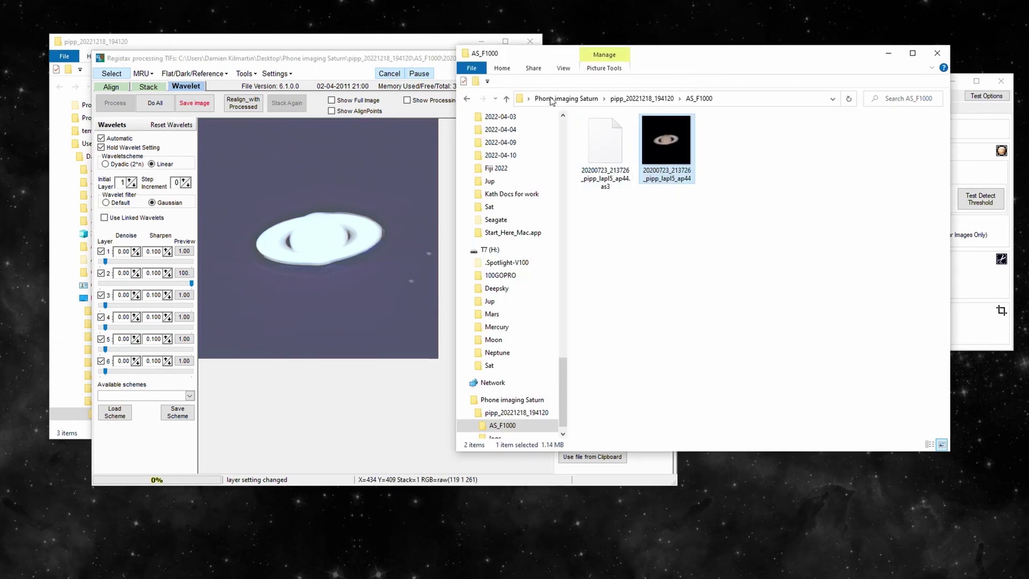
click(467, 99)
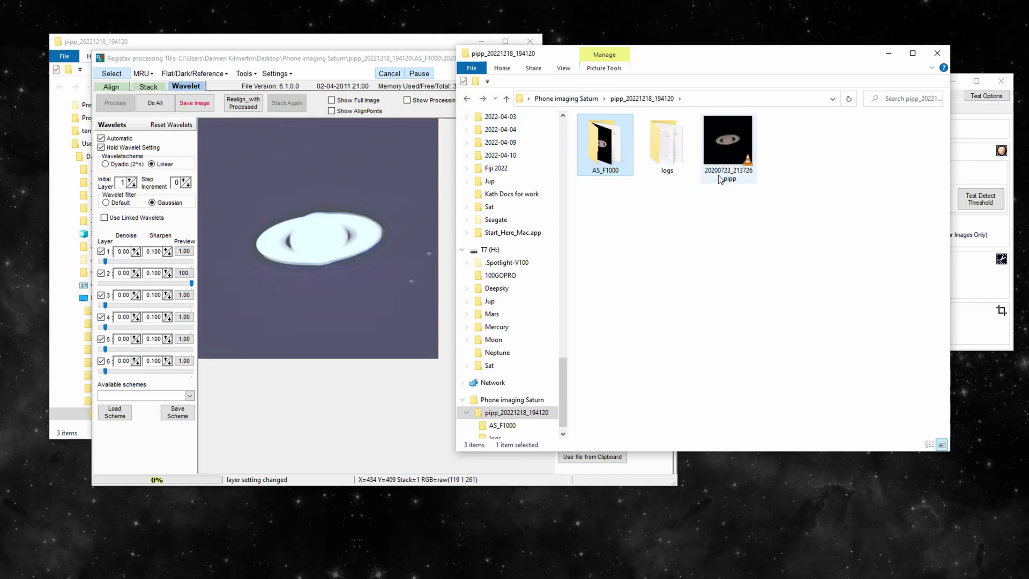
- Read the original Saturn AVI's recording details from its File Explorer infotip
mouse_move(714, 178)
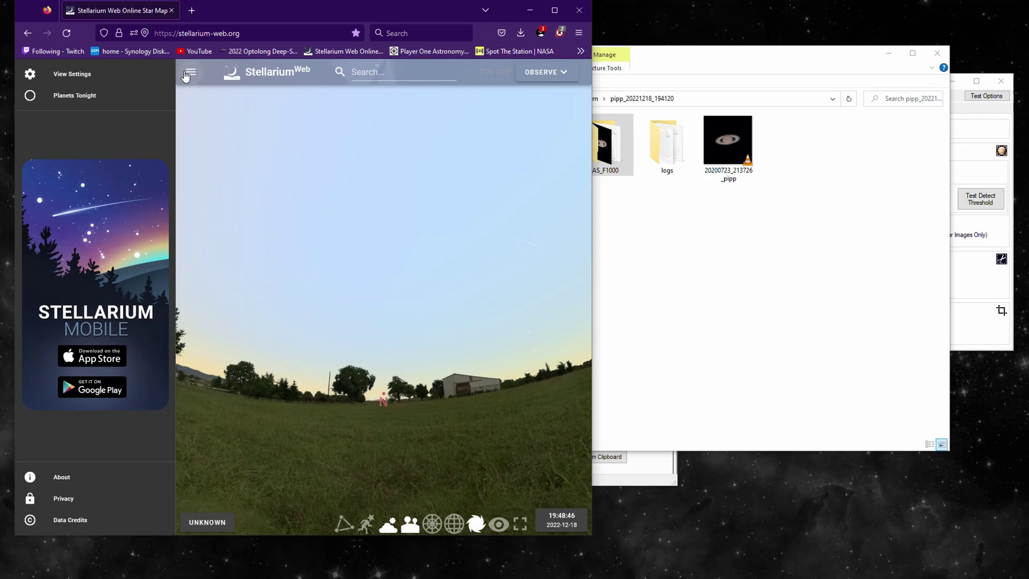
- Set the Stellarium Web date to 2020-07-23
click(189, 73)
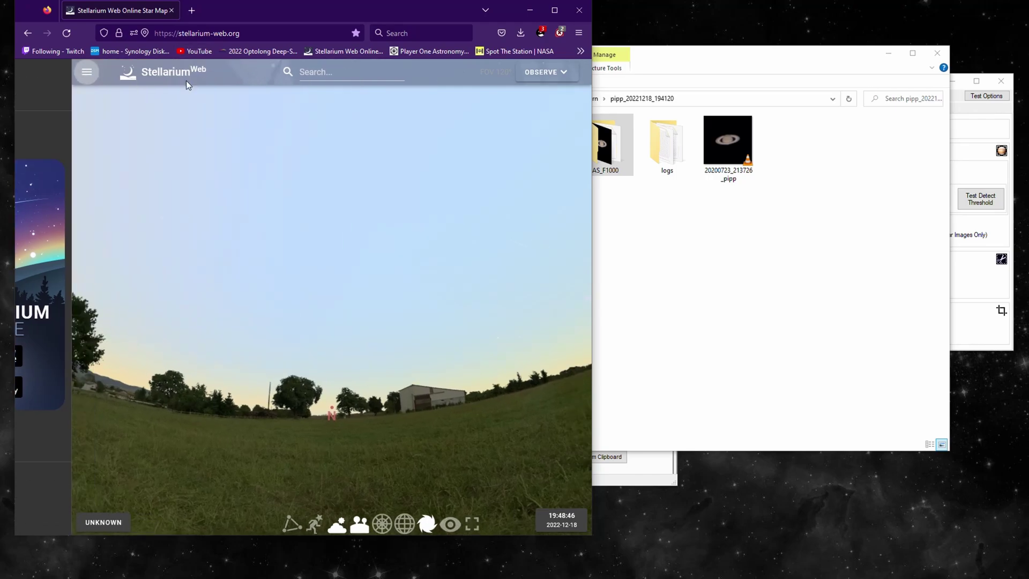
click(560, 519)
double_click(404, 437)
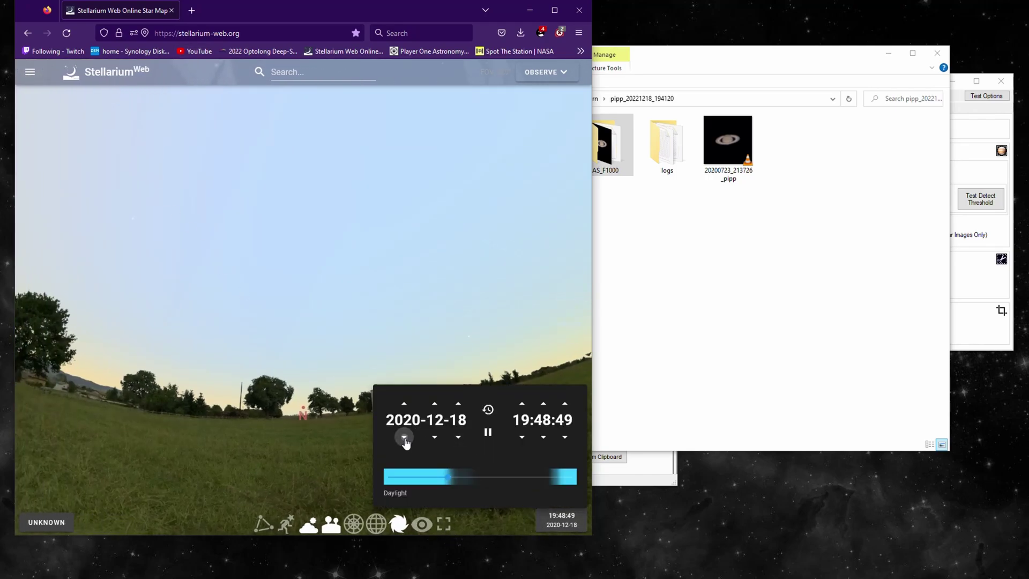
click(434, 437)
triple_click(434, 437)
click(434, 436)
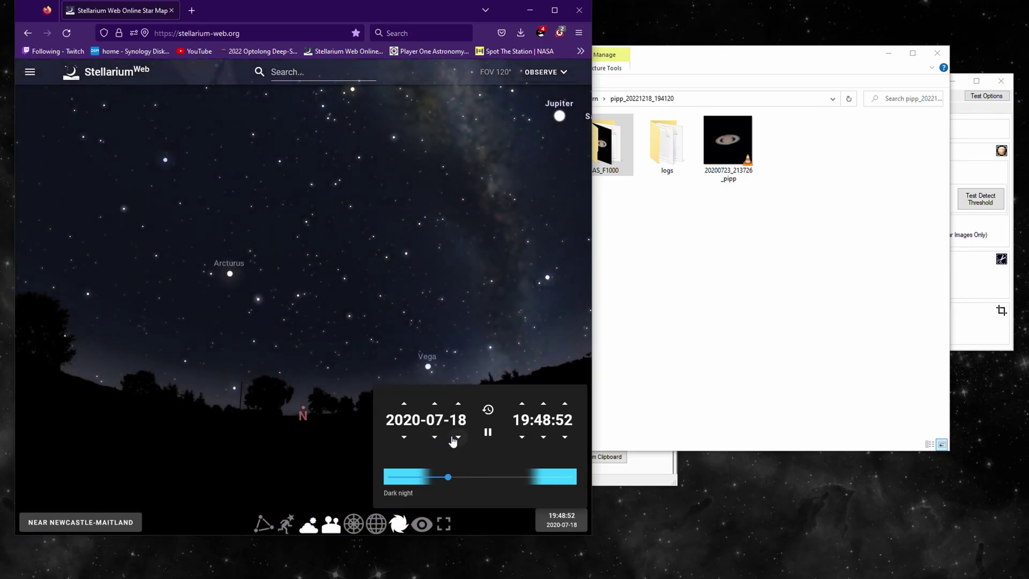
triple_click(458, 403)
click(458, 406)
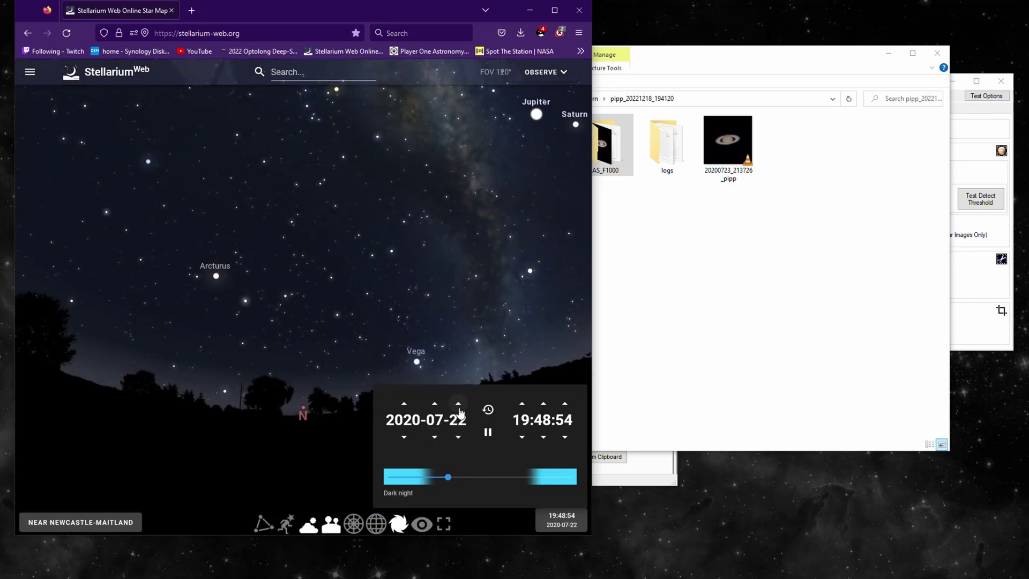
click(459, 405)
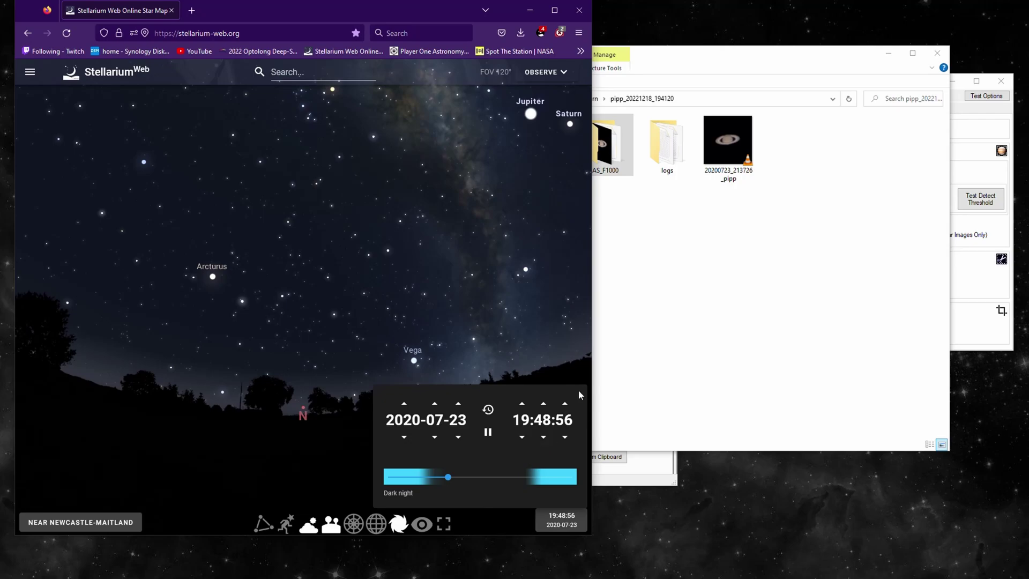
- Set the observing time to 21:37 and select Saturn in the sky
drag(666, 57, 743, 59)
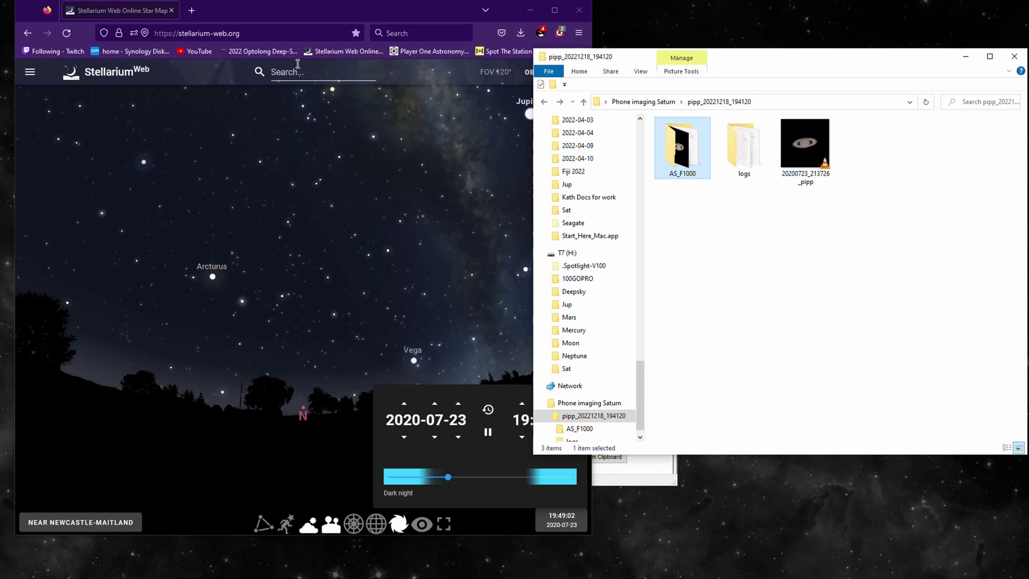
click(291, 14)
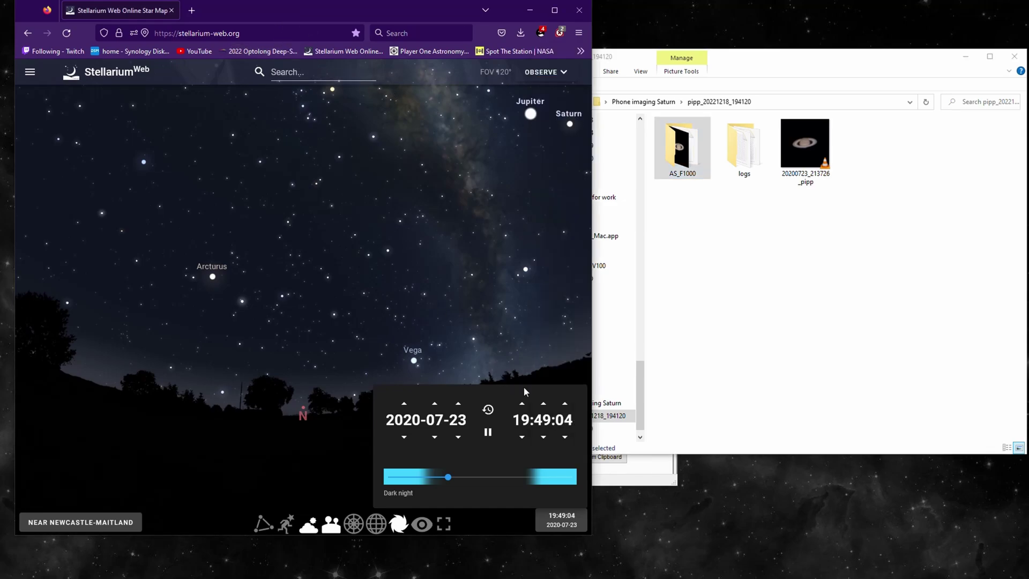
click(522, 403)
click(522, 403)
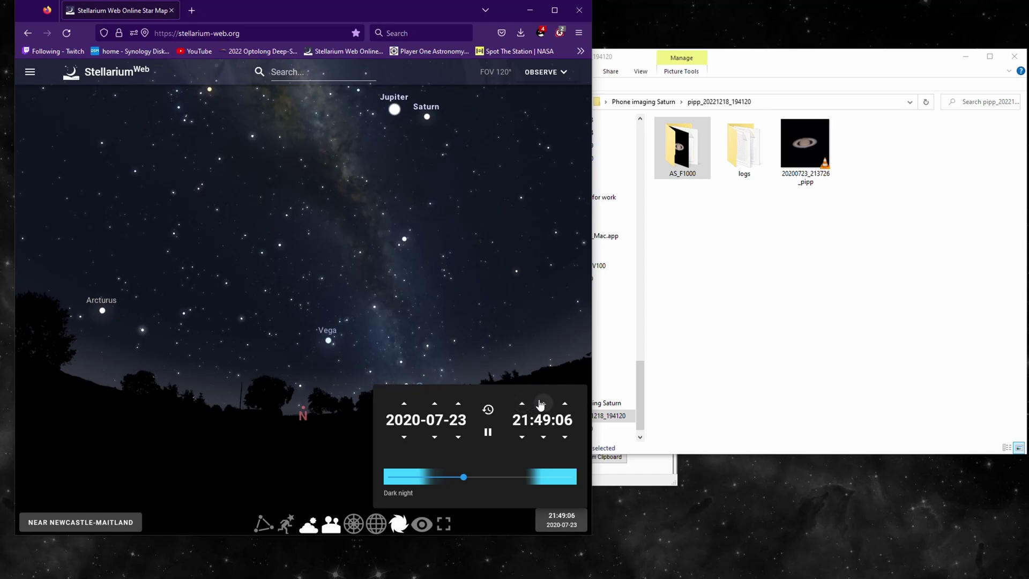
click(544, 403)
click(543, 437)
click(543, 437)
click(543, 437)
click(543, 437)
click(544, 437)
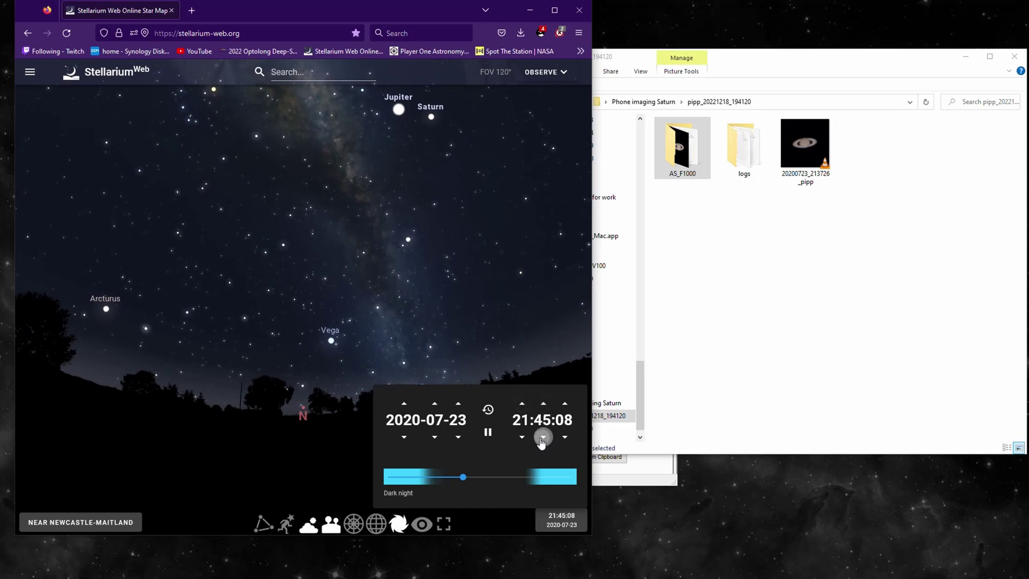
click(542, 438)
click(542, 437)
click(541, 439)
click(542, 438)
click(542, 437)
click(543, 438)
click(542, 438)
click(542, 438)
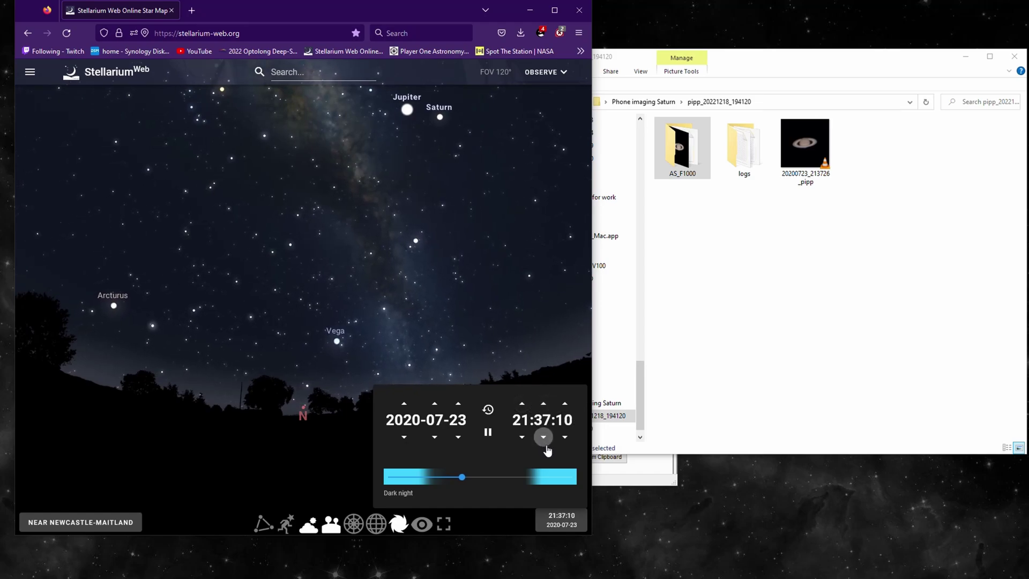
click(440, 118)
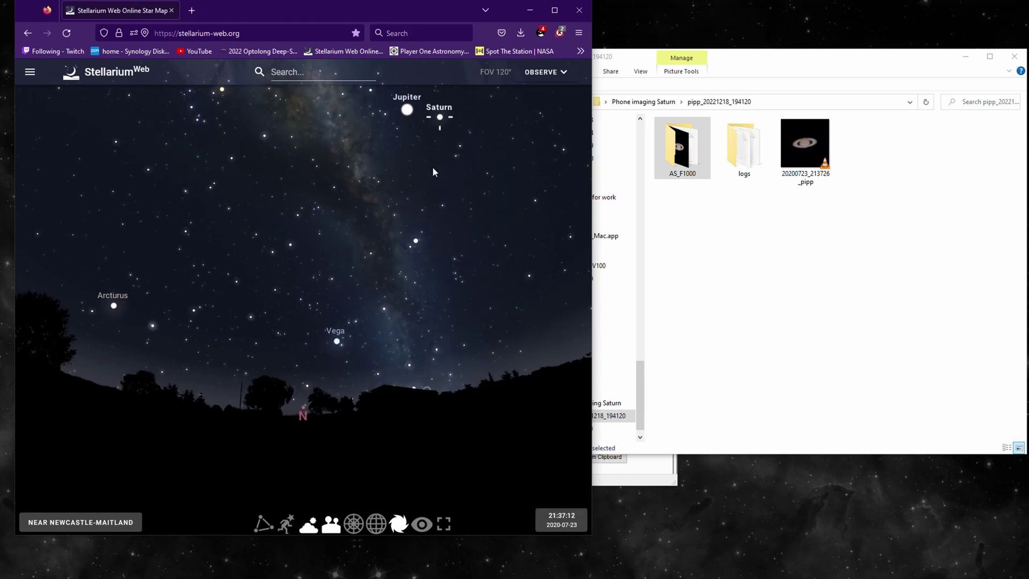
- Centre and zoom on Saturn to a 0.0272° field, then move Firefox aside
click(206, 290)
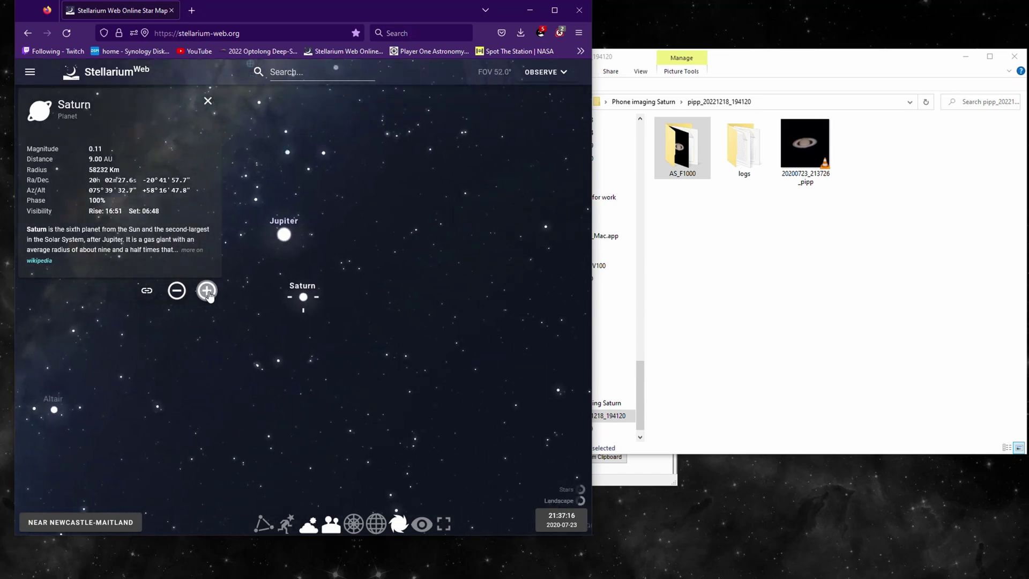
click(207, 291)
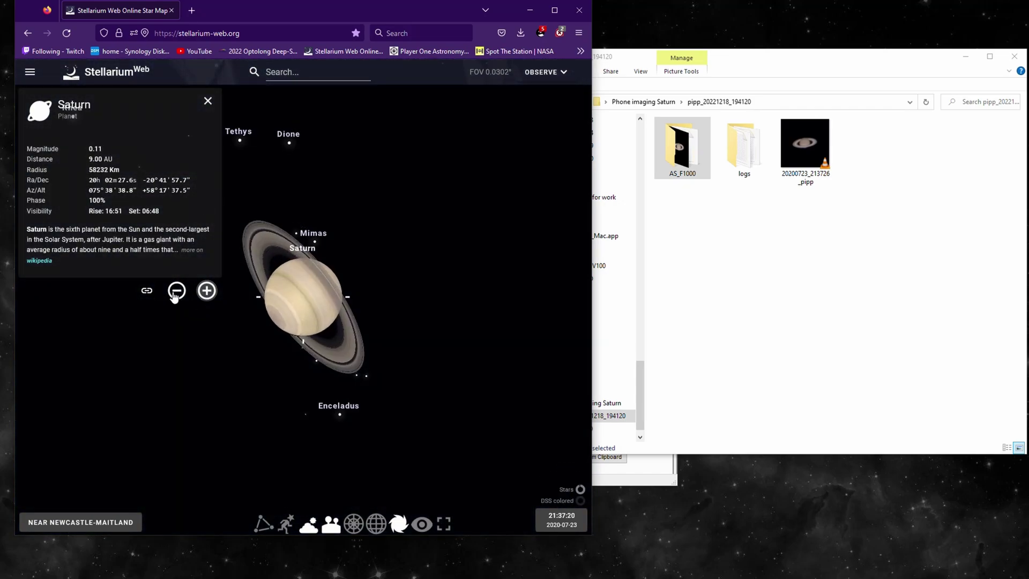
click(182, 294)
click(207, 291)
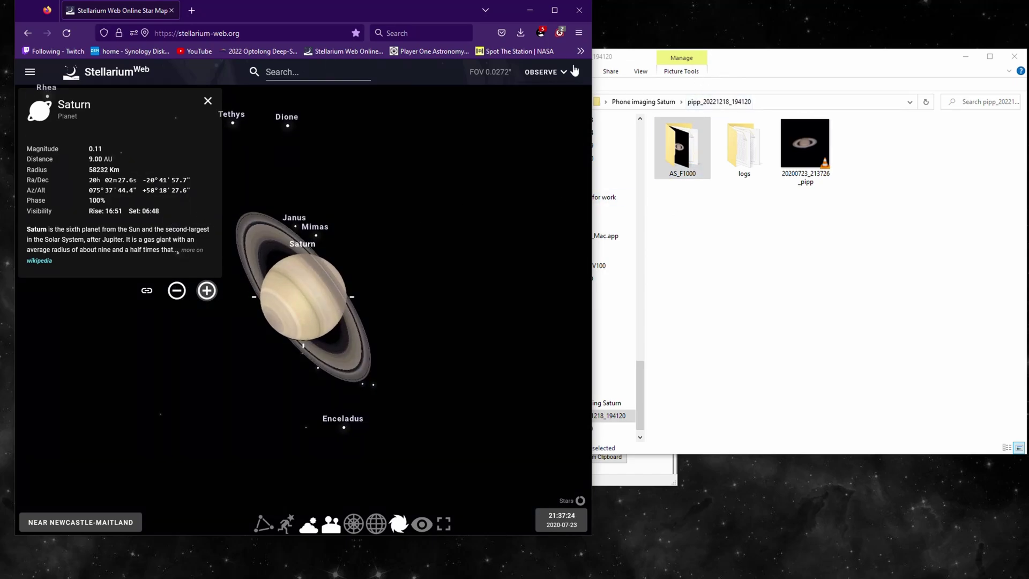
drag(423, 4, 837, 5)
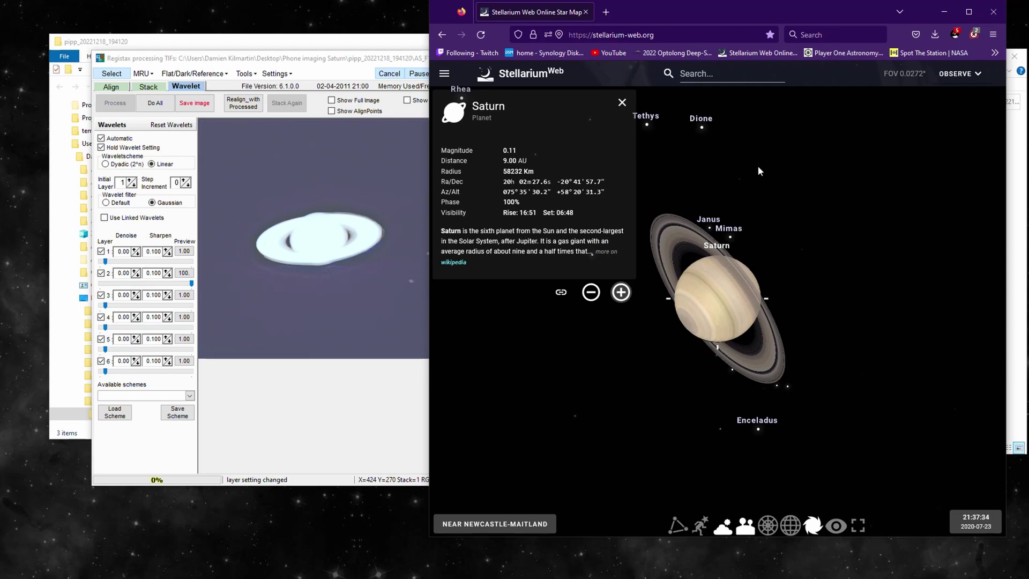
- Minimize Firefox and reset RegiStax's gamma curve to a straight line
click(944, 15)
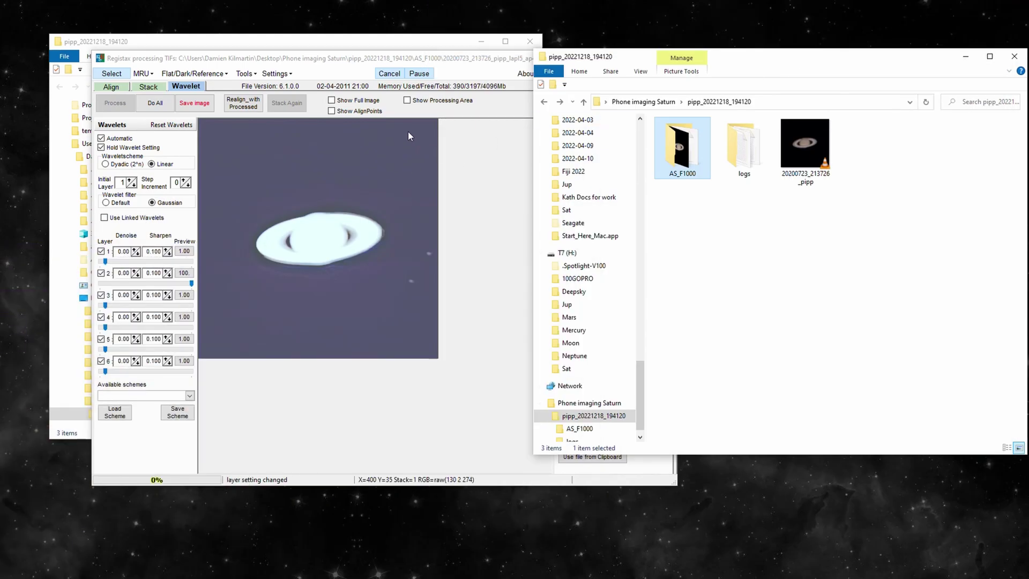
drag(351, 56, 360, 39)
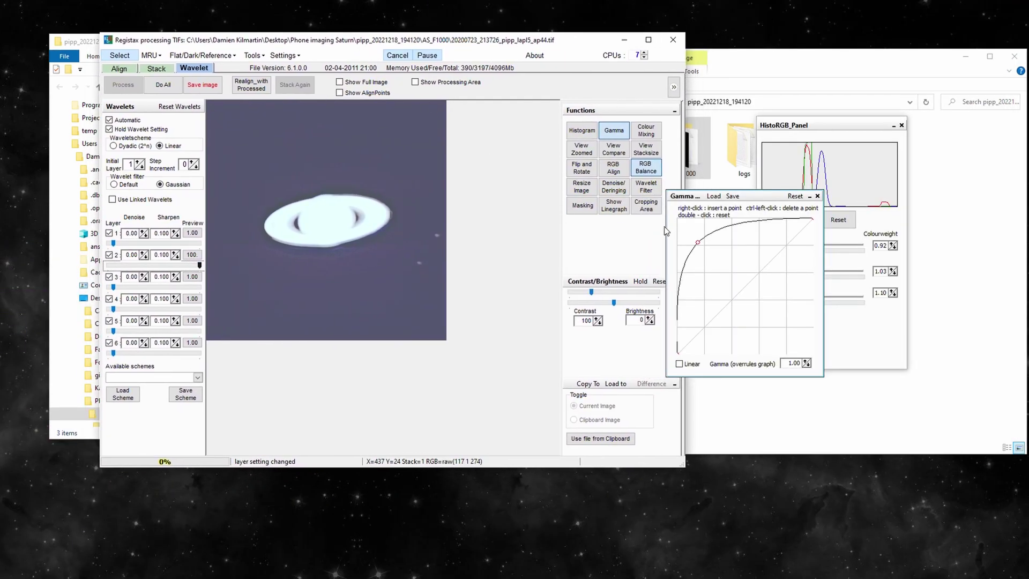
drag(698, 245, 737, 274)
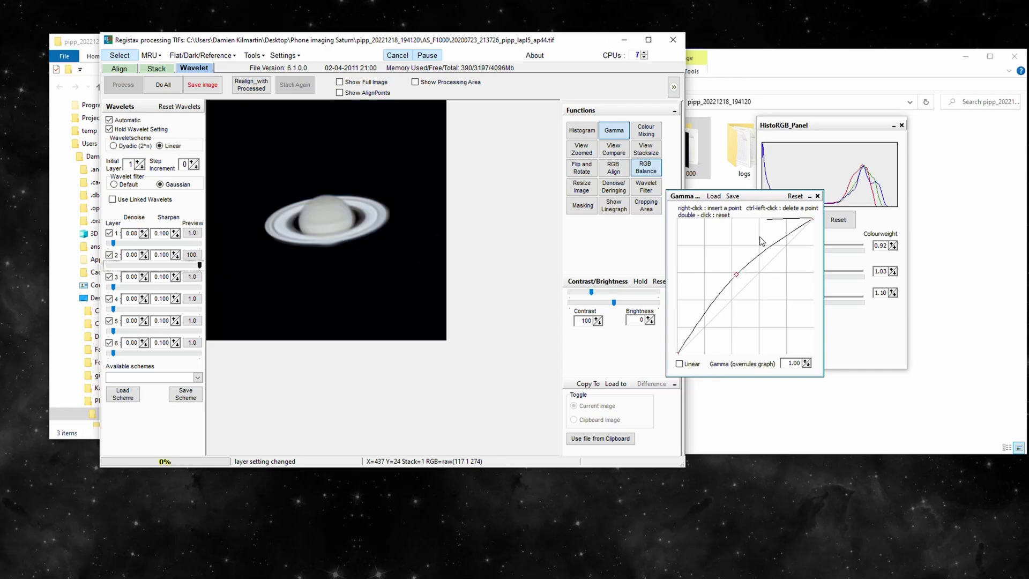
click(797, 197)
- With layer 2 off and step increment 1, set layer 1 sharpening to 55.2
click(193, 256)
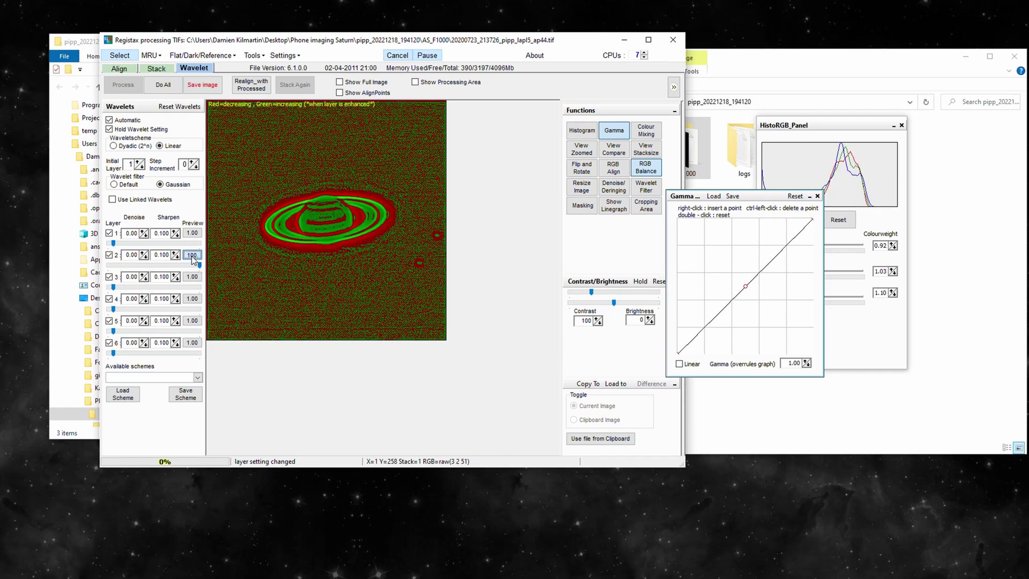
click(193, 234)
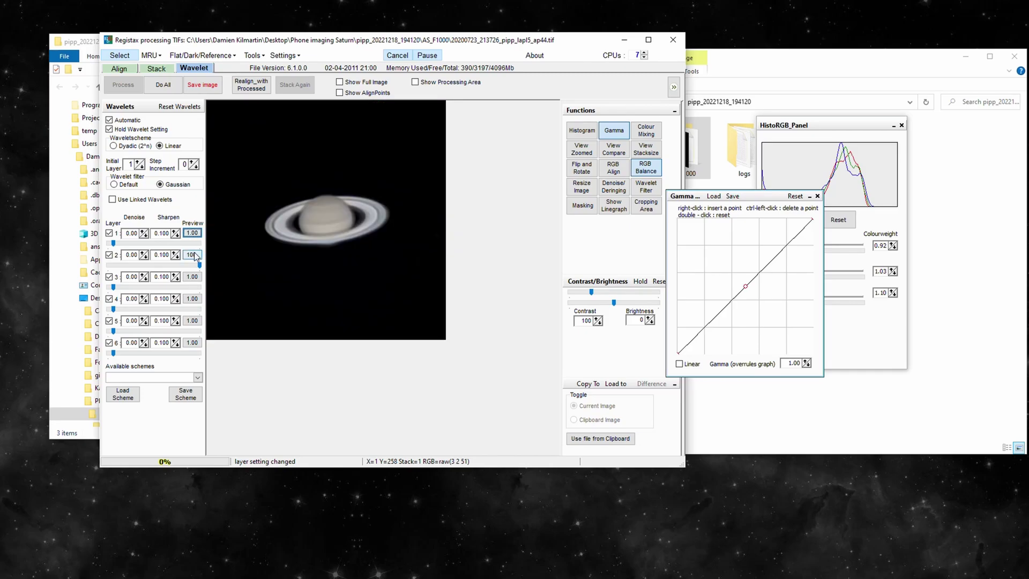
click(110, 256)
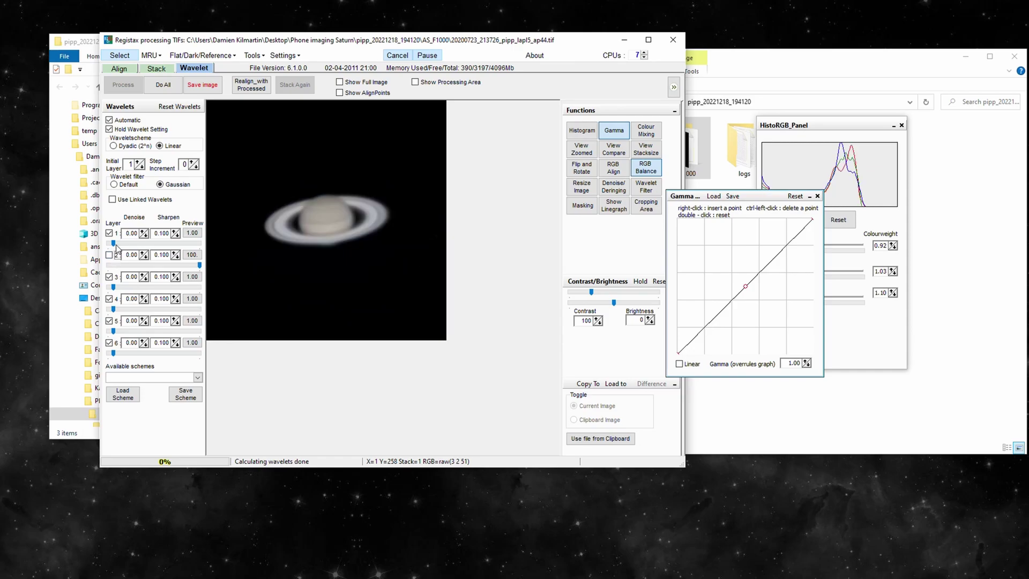
drag(114, 244, 154, 244)
click(193, 162)
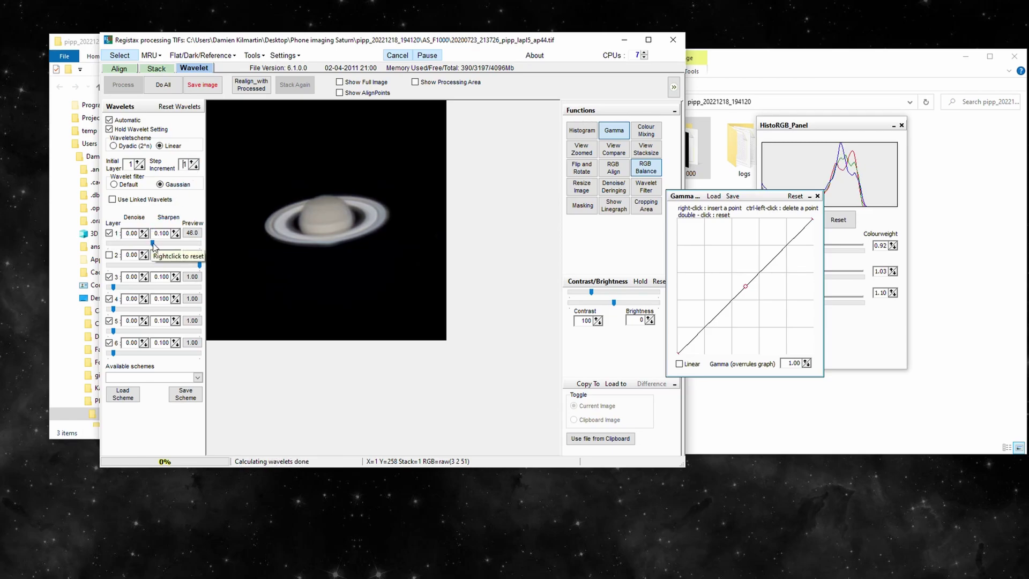
click(153, 245)
drag(177, 243, 127, 244)
click(192, 233)
click(194, 235)
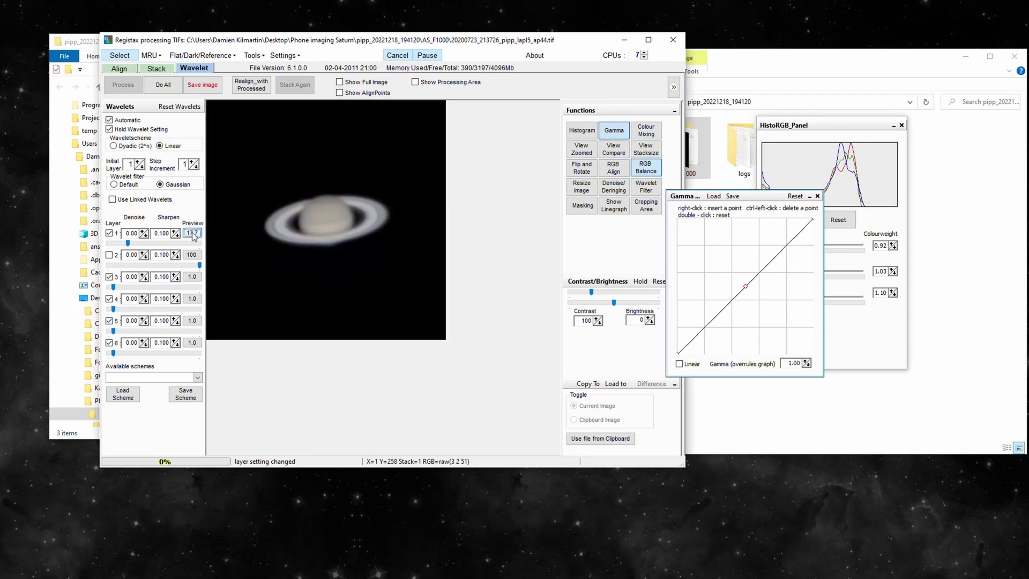
- Re-enable wavelet layer 2 with light sharpening
click(109, 255)
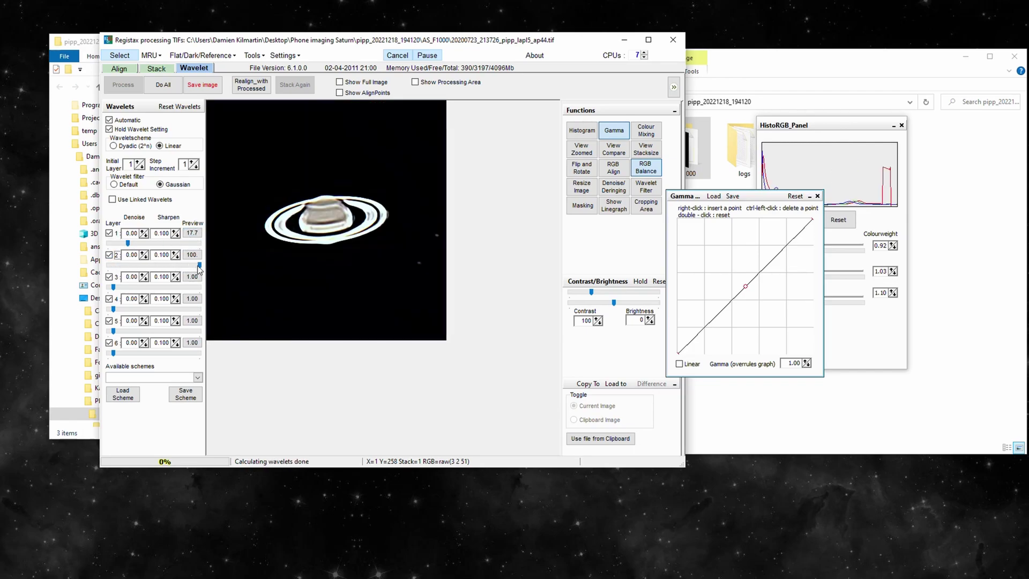
drag(199, 264, 157, 243)
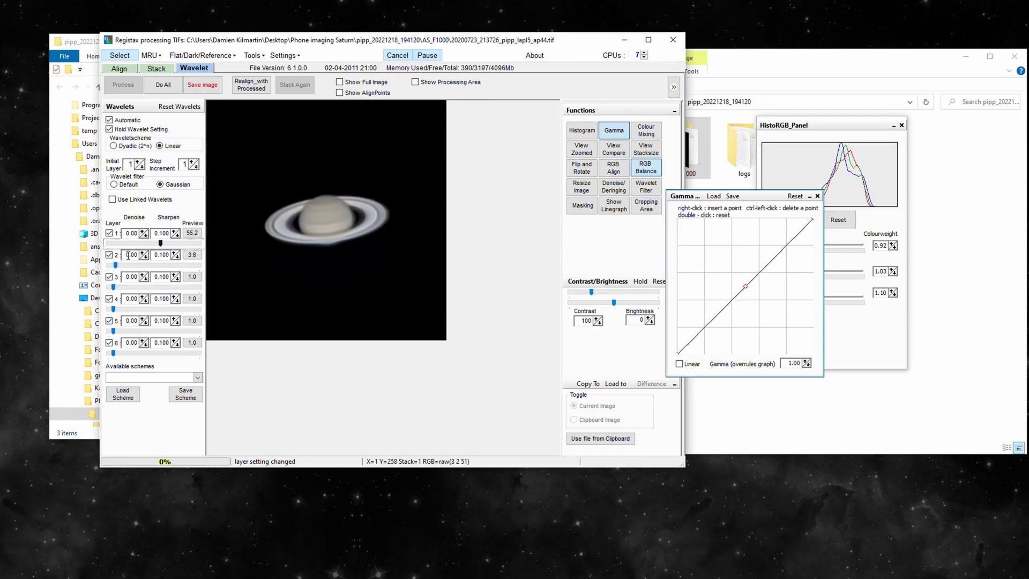
mouse_move(818, 129)
mouse_down()
mouse_move(556, 128)
mouse_move(686, 236)
mouse_move(799, 126)
mouse_up()
- Estimate RGB alignment over an area enclosing all of Saturn; red and blue offsets stay 0
click(603, 170)
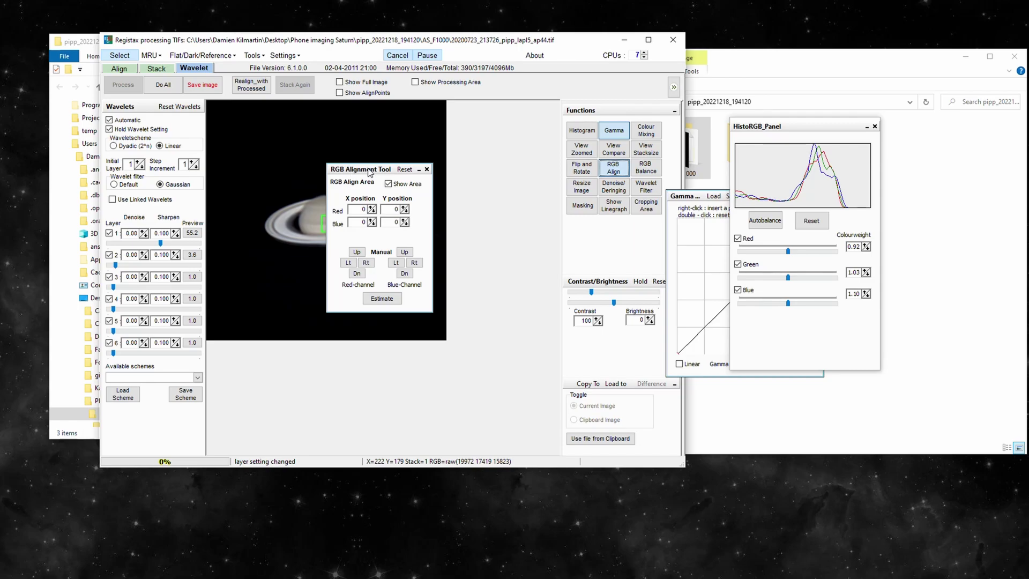
drag(324, 216, 253, 191)
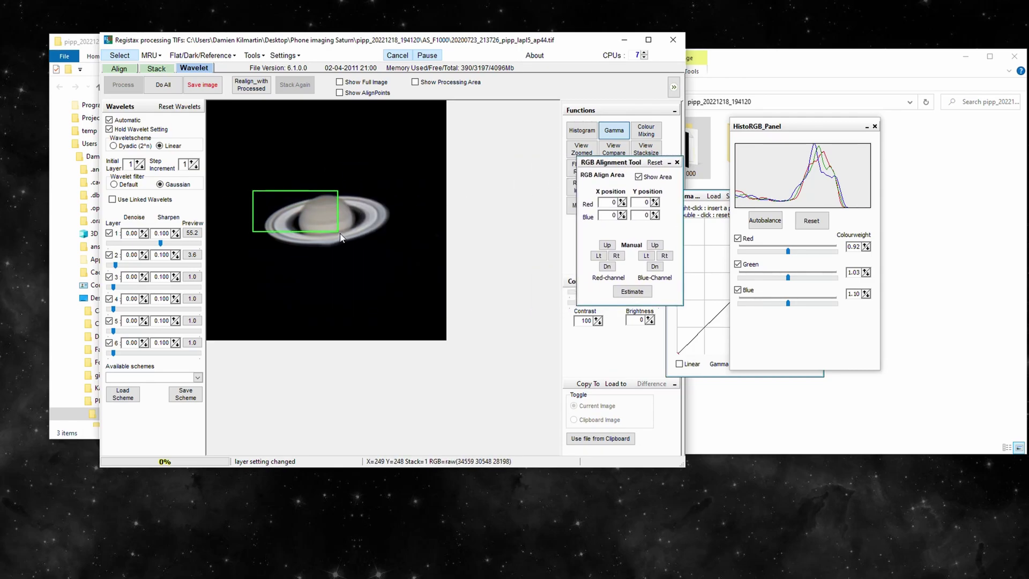
drag(337, 232, 394, 247)
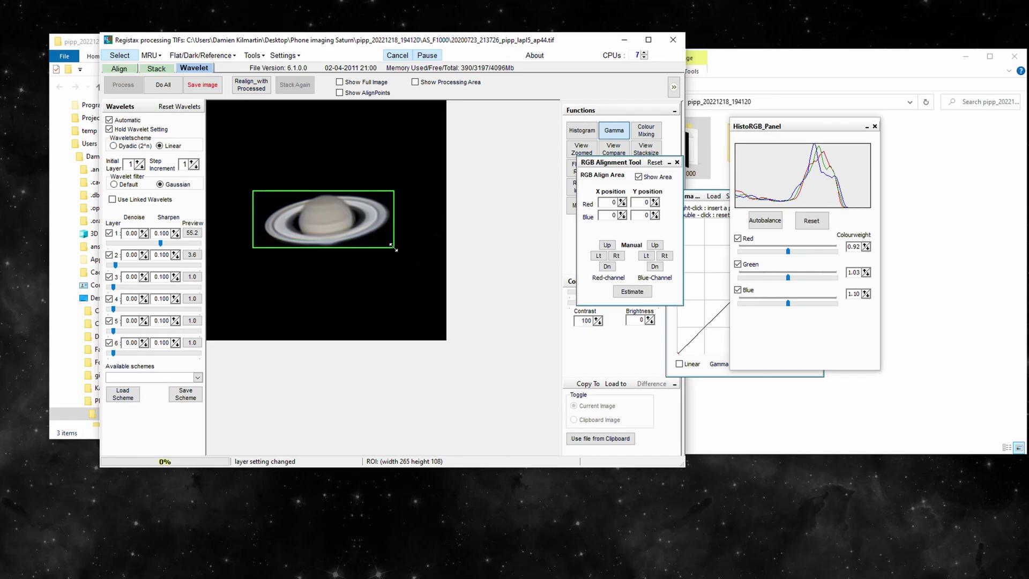
click(632, 292)
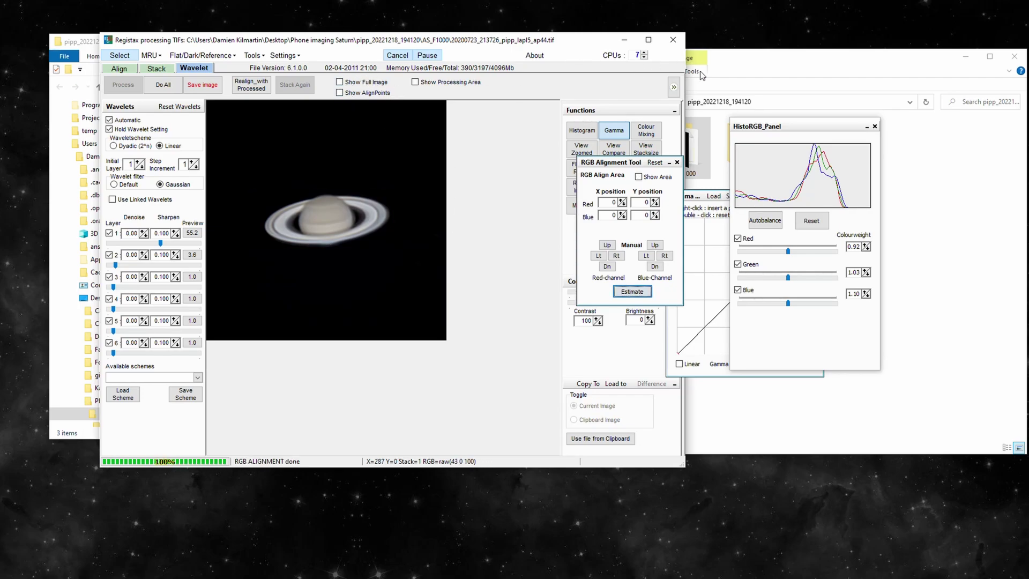
- Narrow the RegiStax window and move the histogram and gamma panels to the lower right
drag(685, 77, 946, 78)
drag(824, 126, 948, 252)
drag(767, 203, 770, 219)
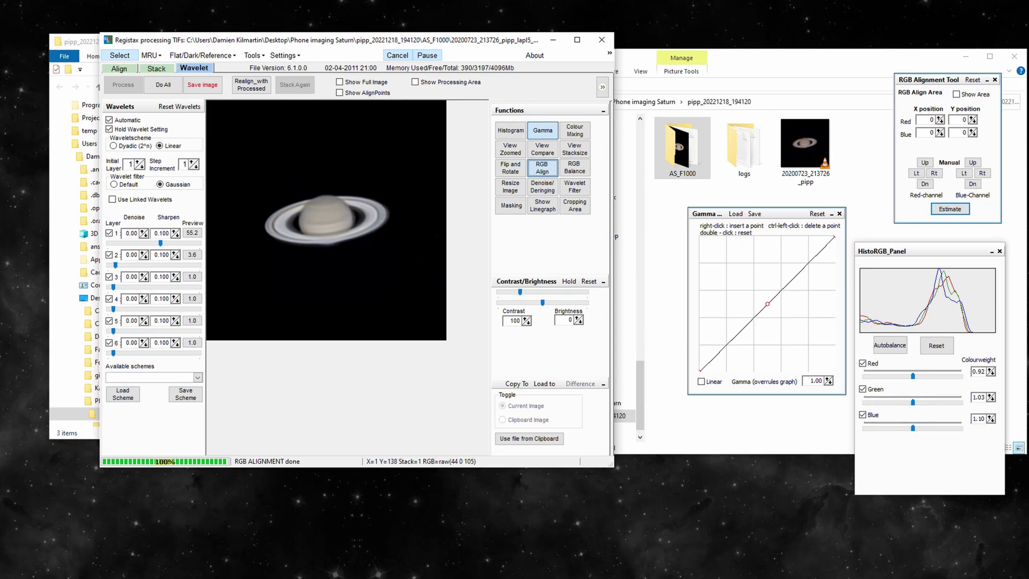
- Show PIPP and AutoStakkert, move the AutoStakkert frame view aside, then return RegiStax to the front
key(alt+Tab)
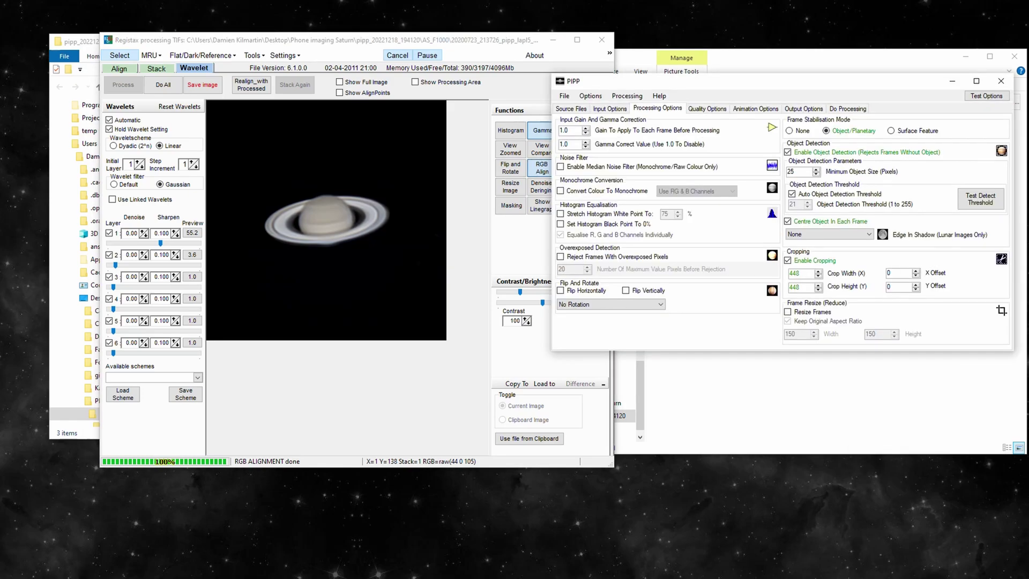
key(alt+Tab)
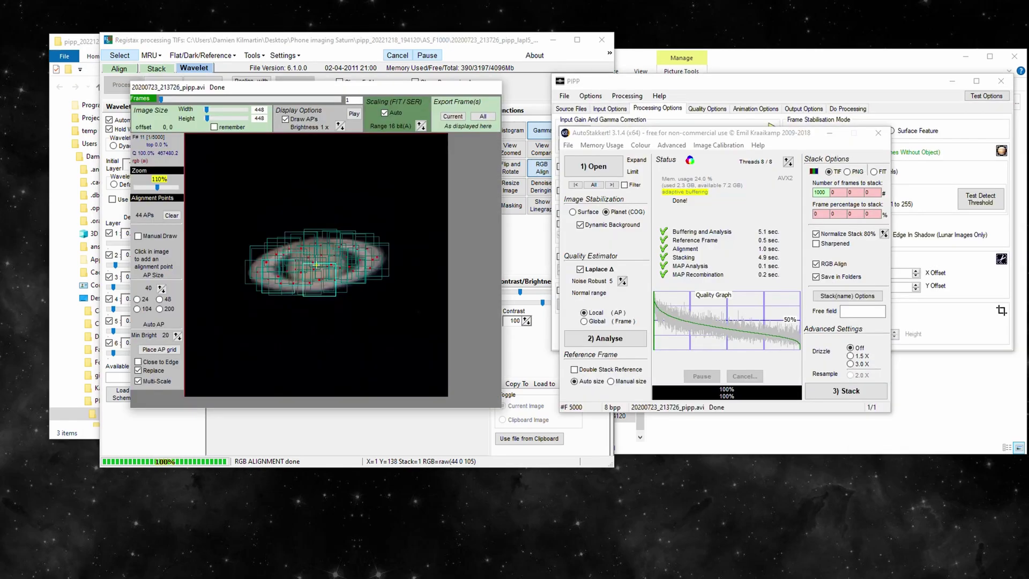
drag(315, 98, 803, 153)
drag(339, 44, 287, 46)
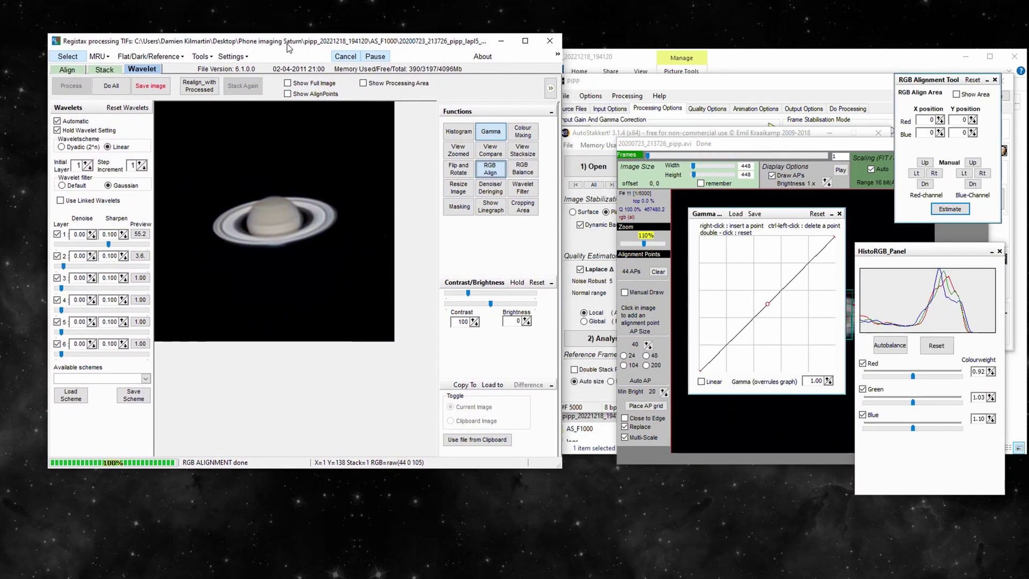